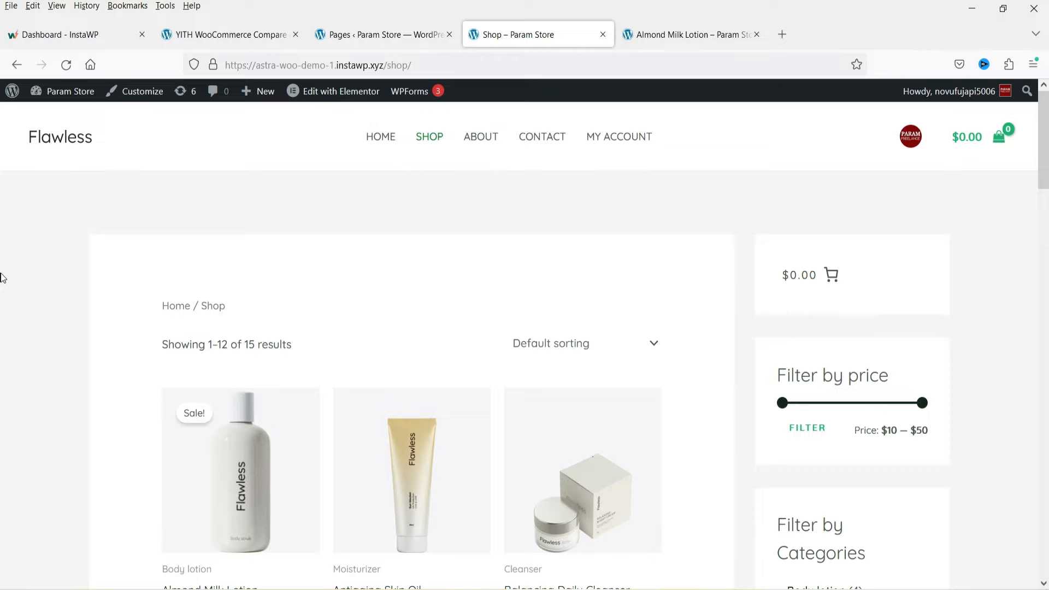
# Step: Add Calm Hydrating Moisturizer and Cleanser Concentrate from the shop page to the product comparison
pyautogui.scroll(-3, 3, 278)
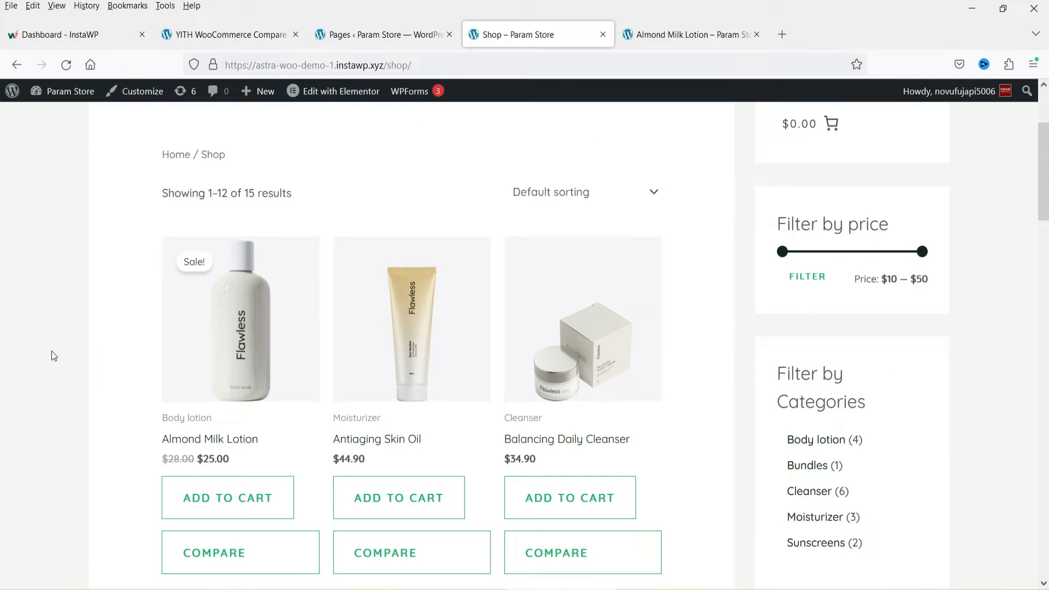
pyautogui.scroll(-7, 37, 351)
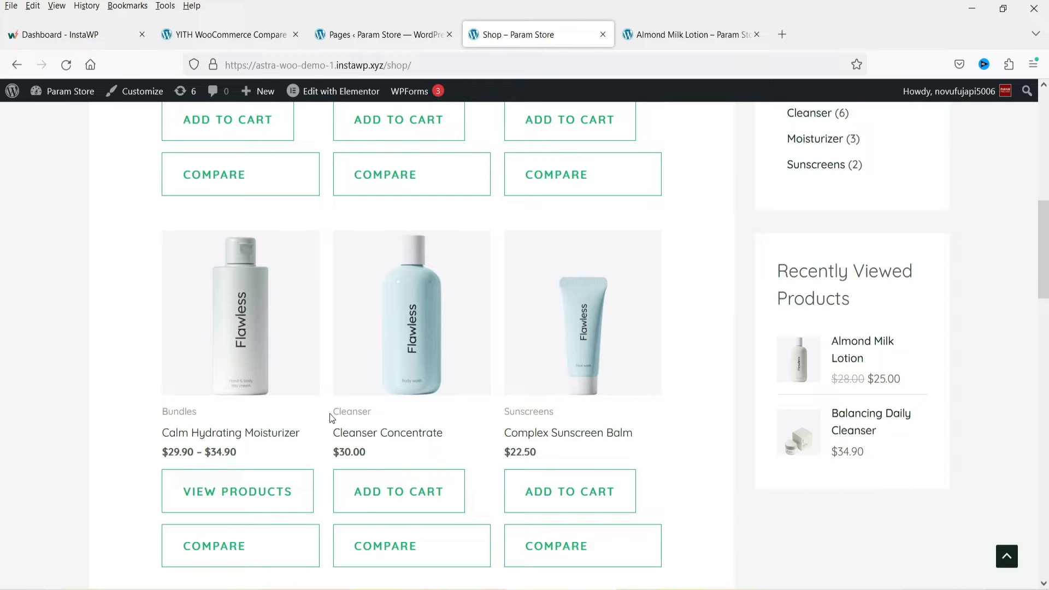
pyautogui.click(236, 553)
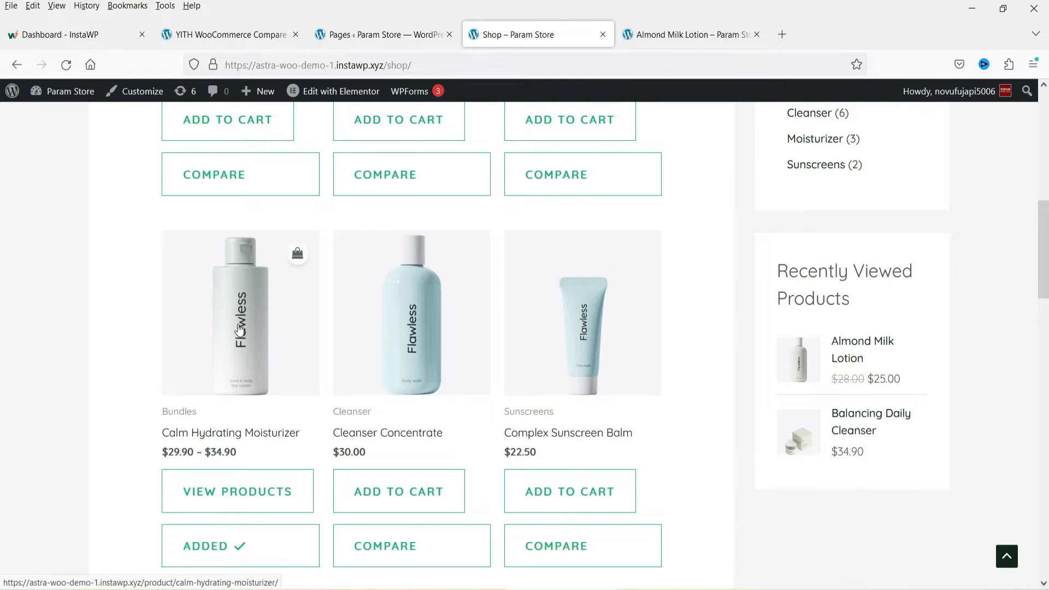
pyautogui.click(384, 549)
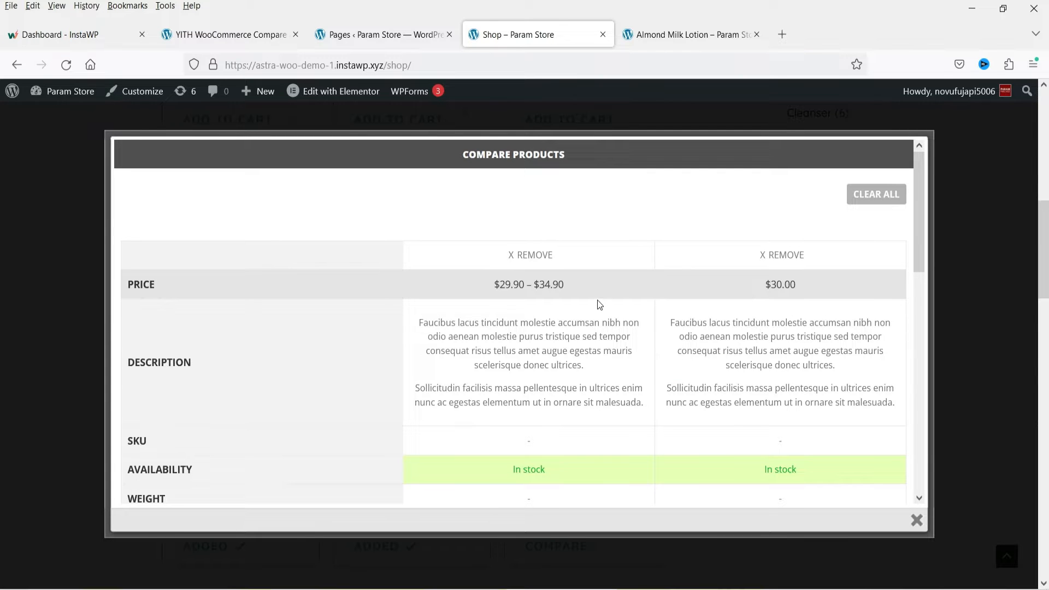
# Step: Review the comparison table and add the related product Hybrid Cleansing Balm to the comparison
pyautogui.scroll(-2, 598, 300)
pyautogui.scroll(-3, 575, 281)
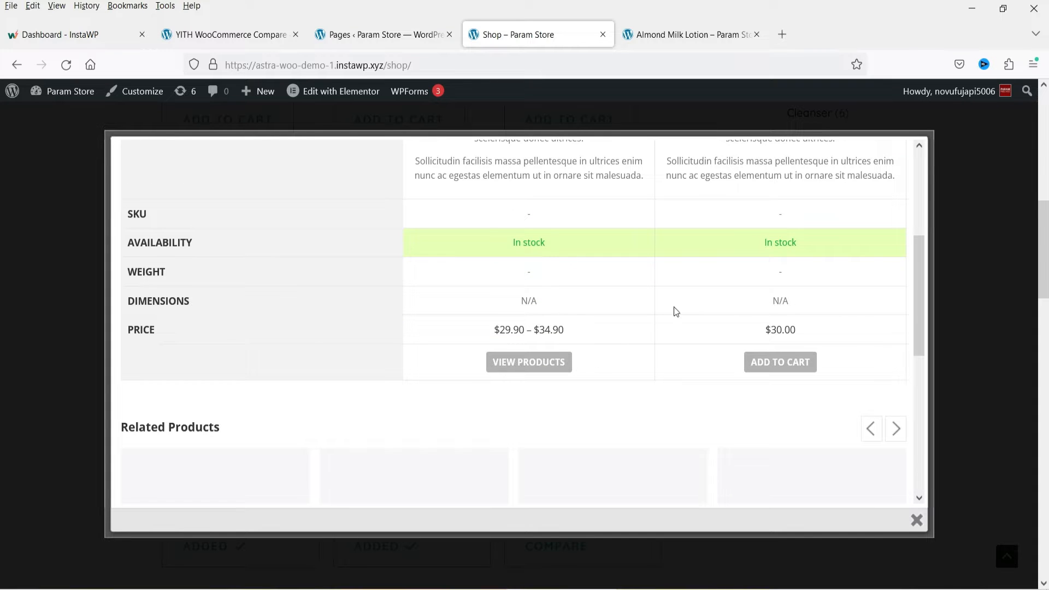
pyautogui.moveTo(495, 334); pyautogui.dragTo(578, 314)
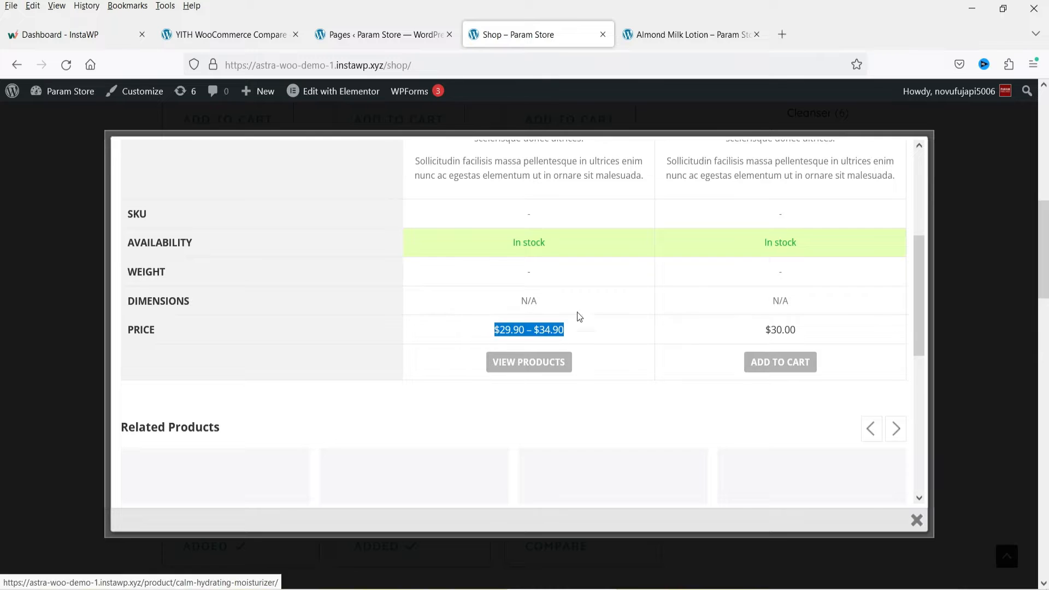
pyautogui.scroll(-5, 578, 314)
pyautogui.scroll(2, 191, 289)
pyautogui.scroll(-3, 714, 342)
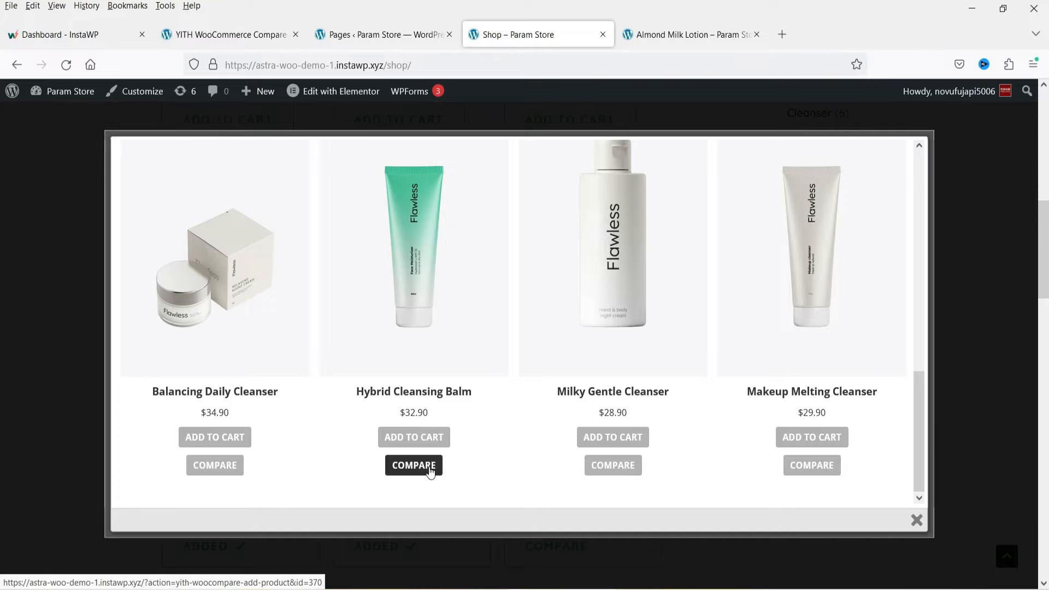
pyautogui.click(410, 468)
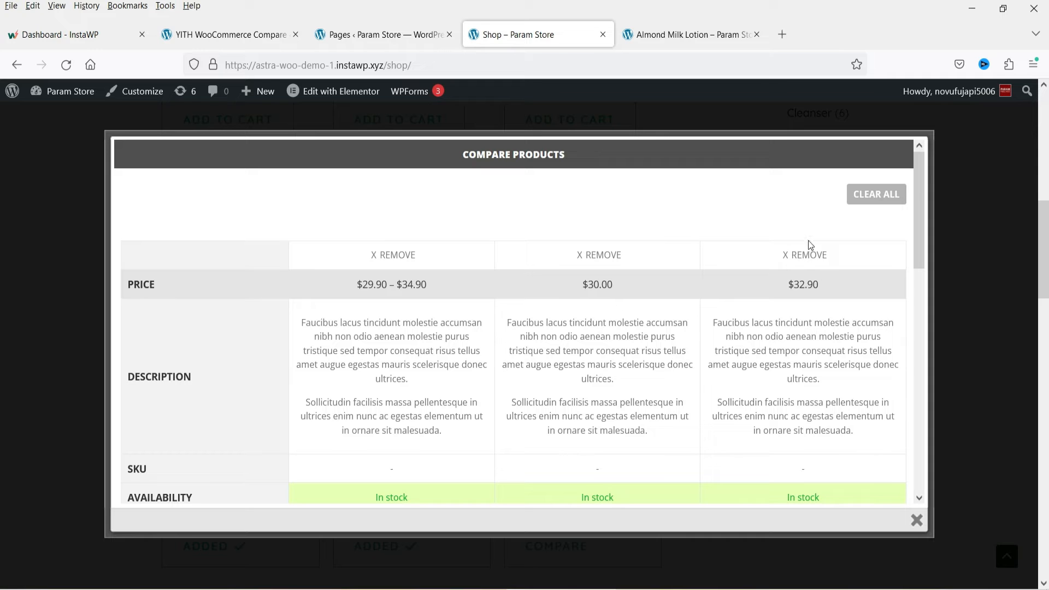
# Step: Examine the comparison table of the three products and close it
pyautogui.scroll(-5, 852, 387)
pyautogui.scroll(3, 238, 330)
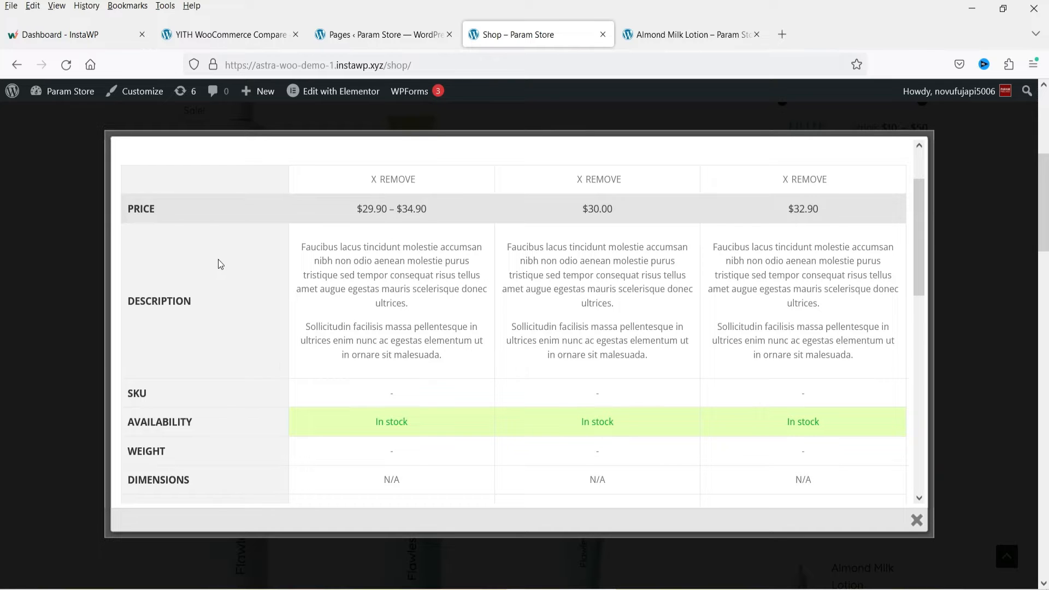
pyautogui.press('Escape')
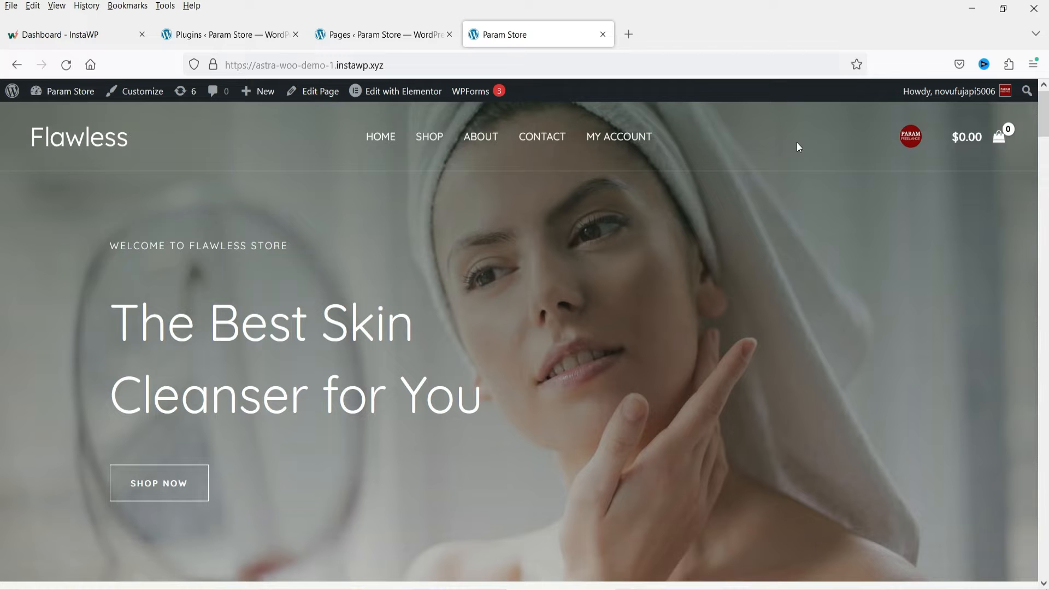
# Step: Go to the WordPress admin's page for adding plugins and search for "woocommerce compare"
pyautogui.click(218, 34)
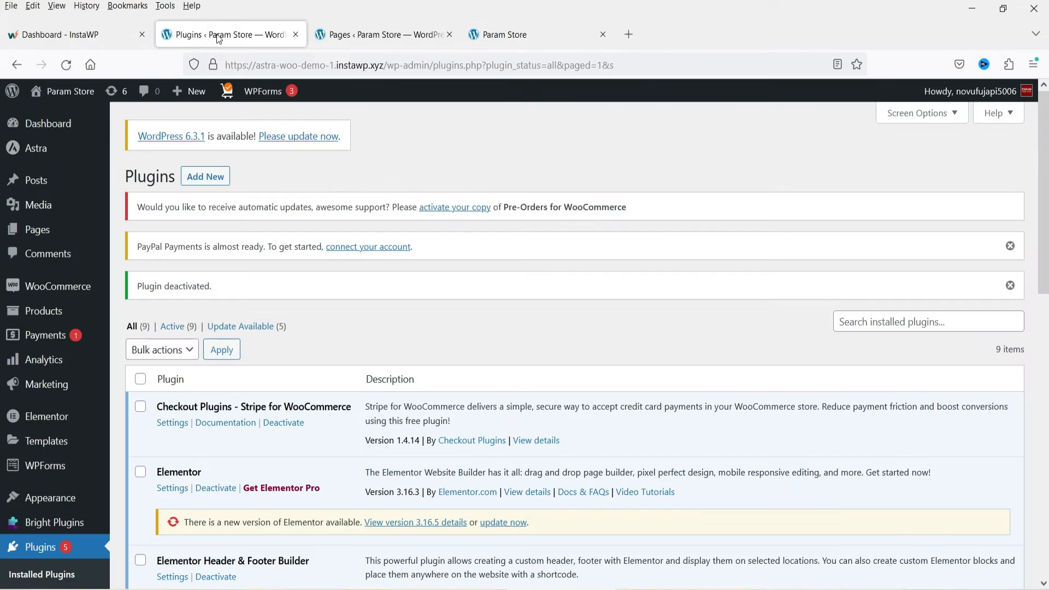
pyautogui.click(205, 176)
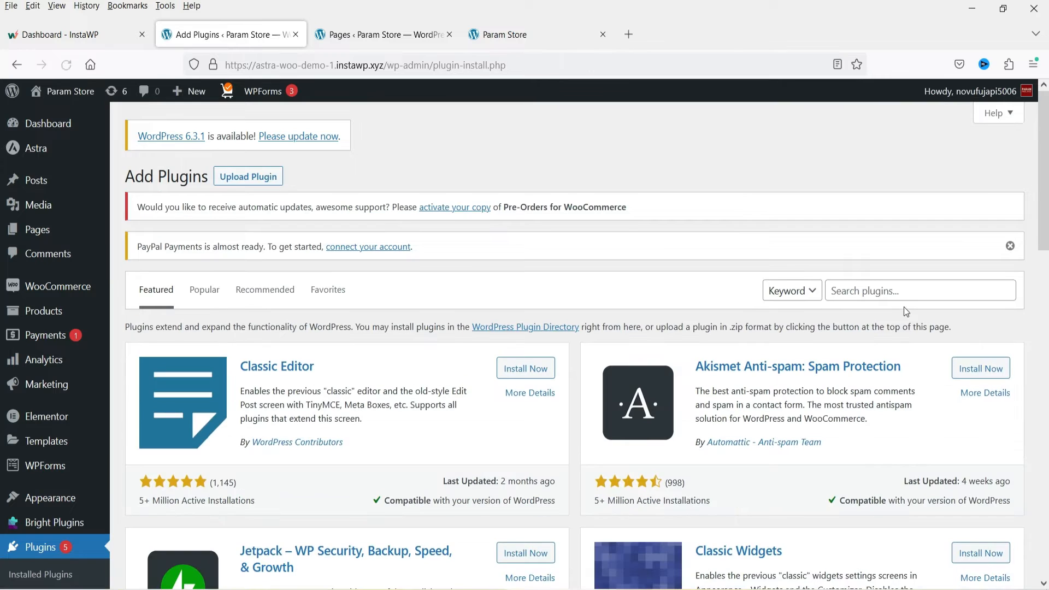
pyautogui.click(892, 288)
pyautogui.write('w')
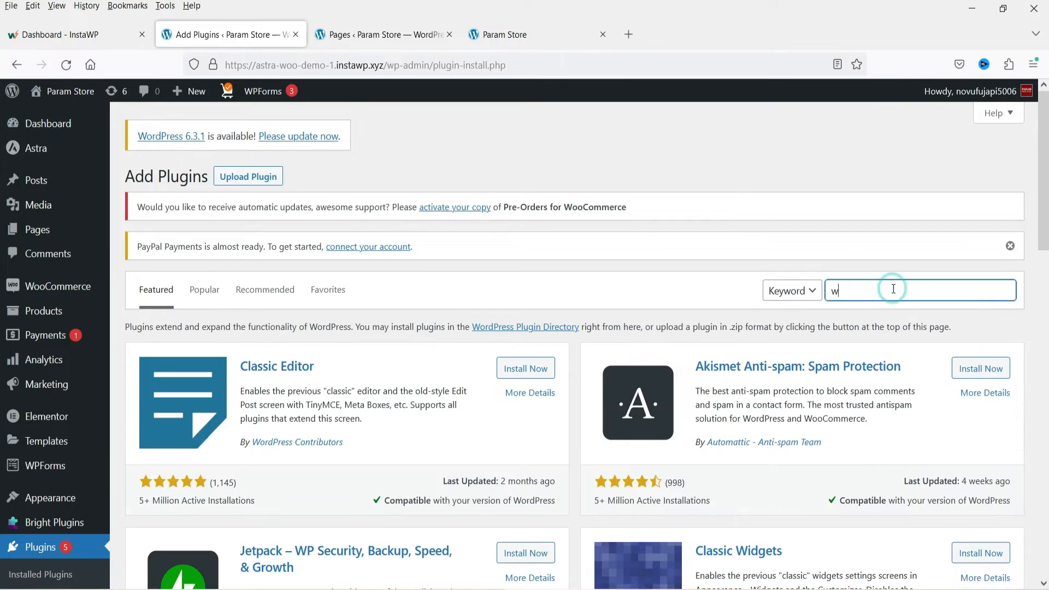
pyautogui.write('oocommerce compare')
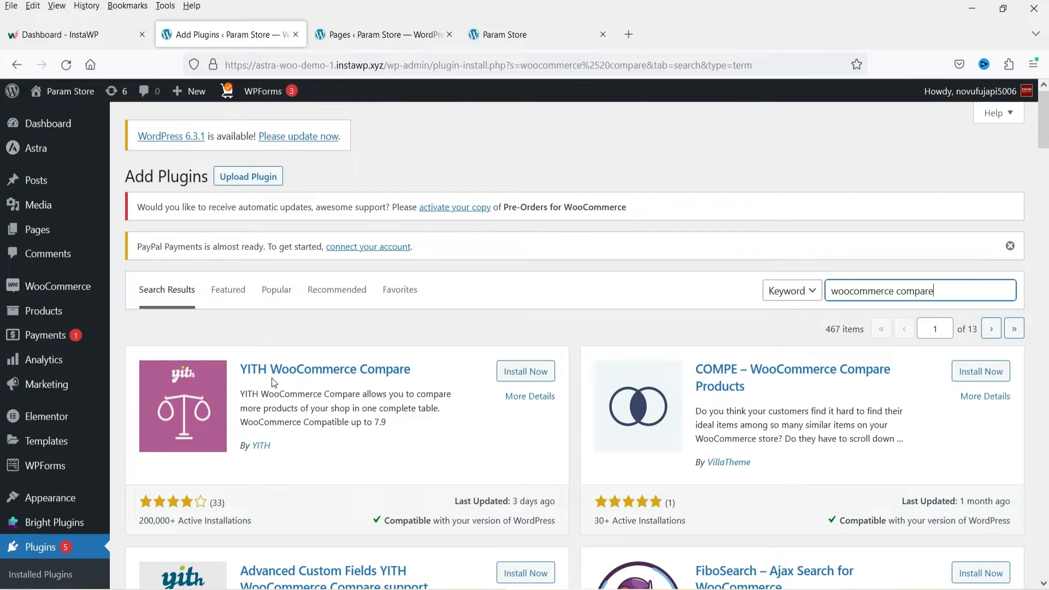
# Step: Look through the plugin results, then install and activate YITH WooCommerce Compare
pyautogui.scroll(-4, 307, 342)
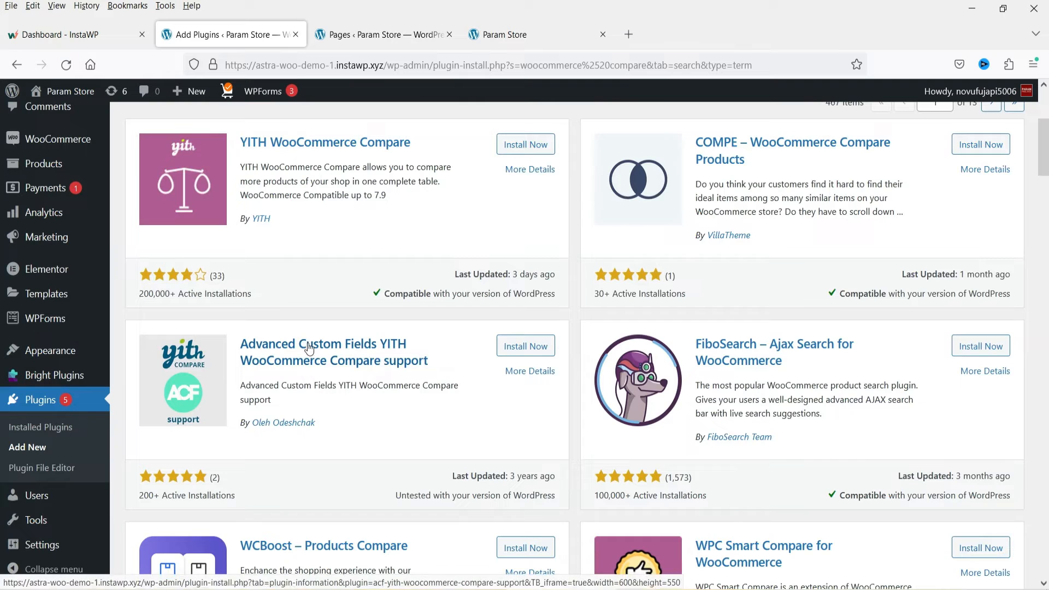
pyautogui.scroll(-4, 441, 365)
pyautogui.scroll(7, 442, 365)
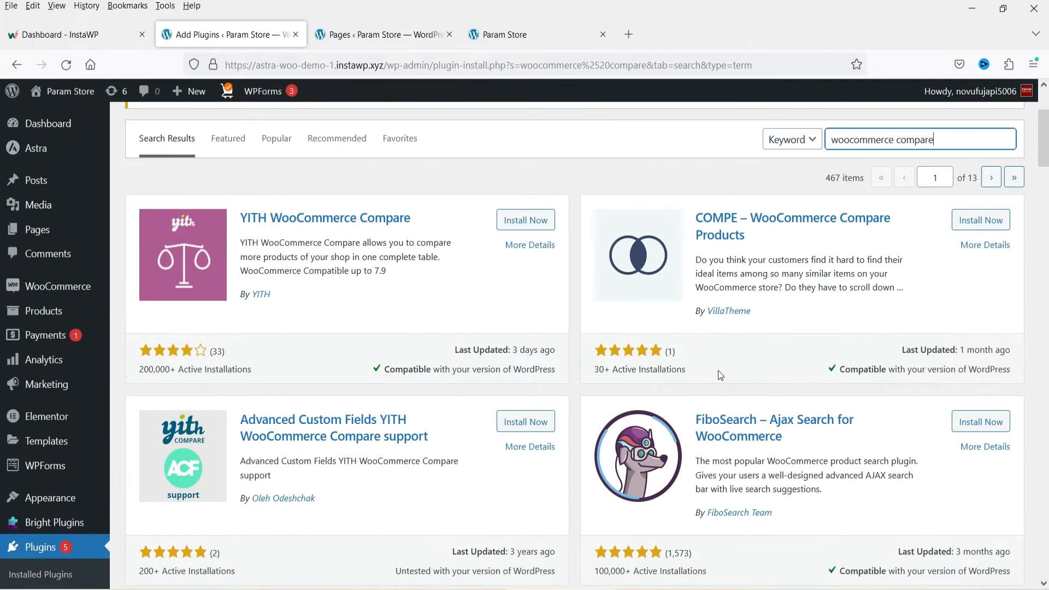
pyautogui.scroll(-6, 718, 371)
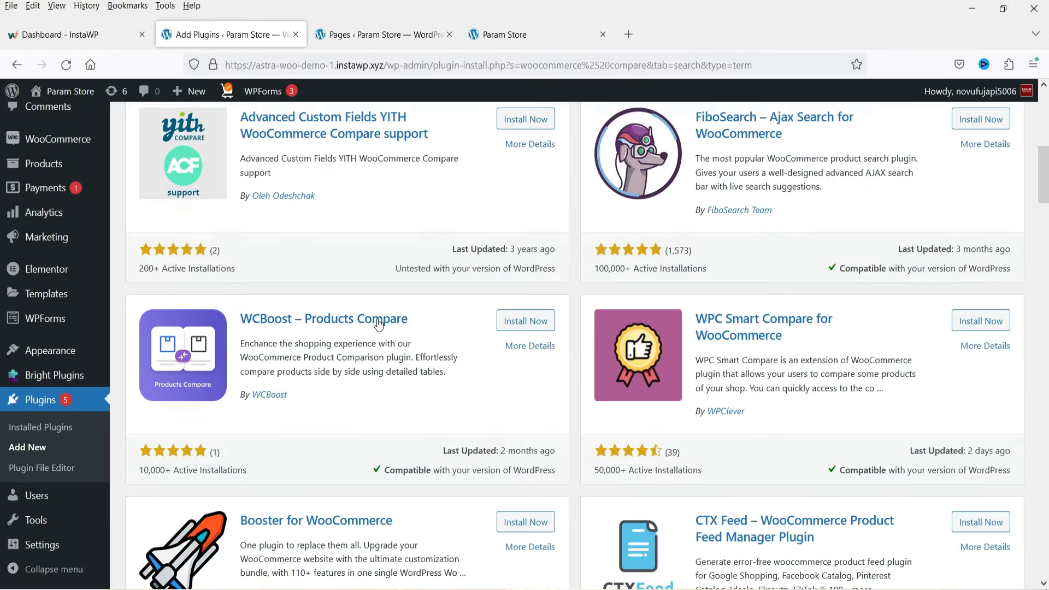
pyautogui.scroll(5, 377, 322)
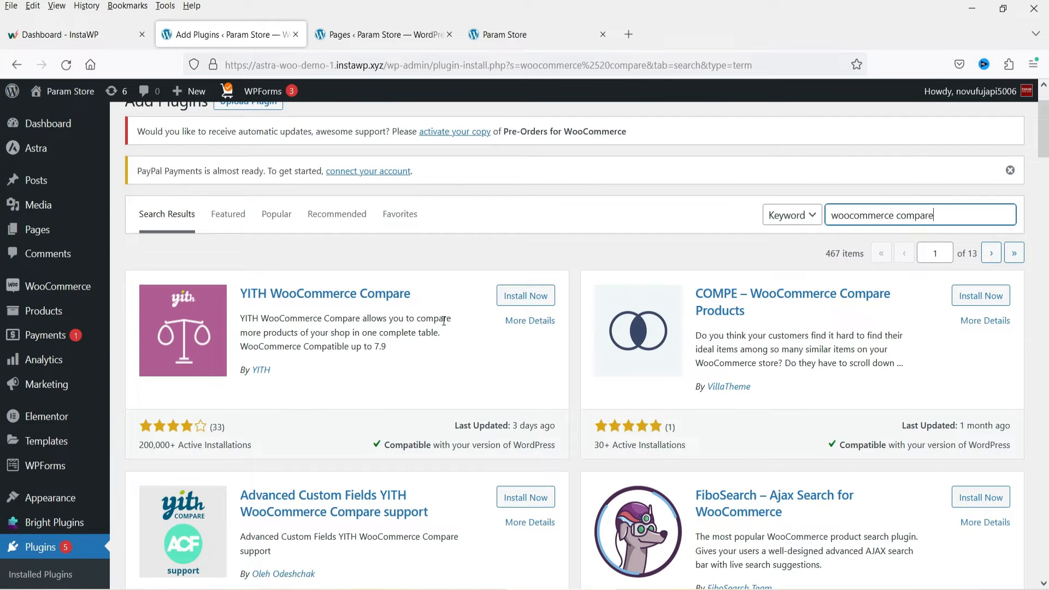
pyautogui.click(535, 300)
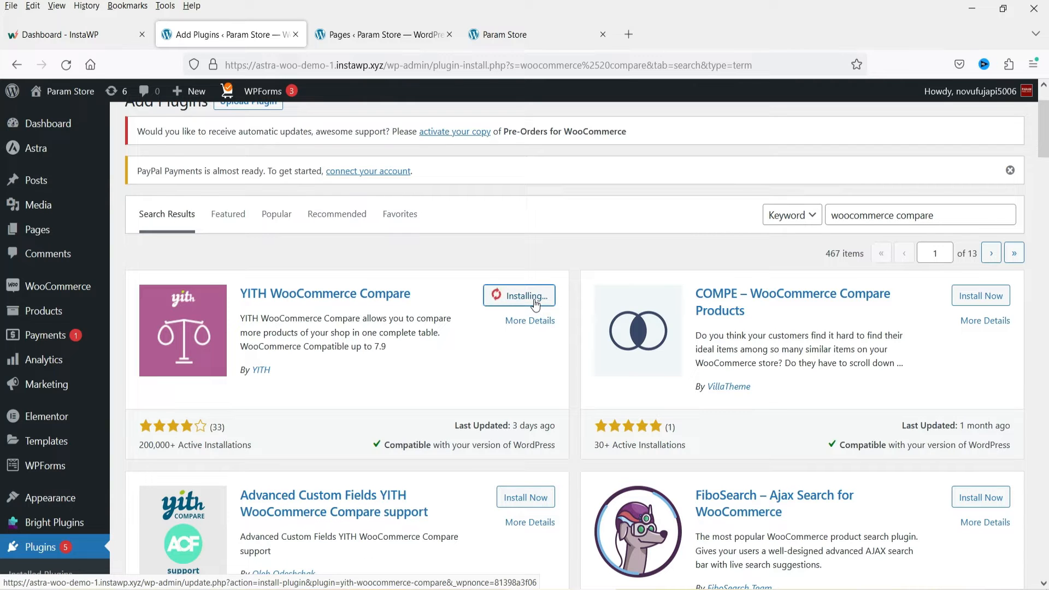
pyautogui.click(533, 297)
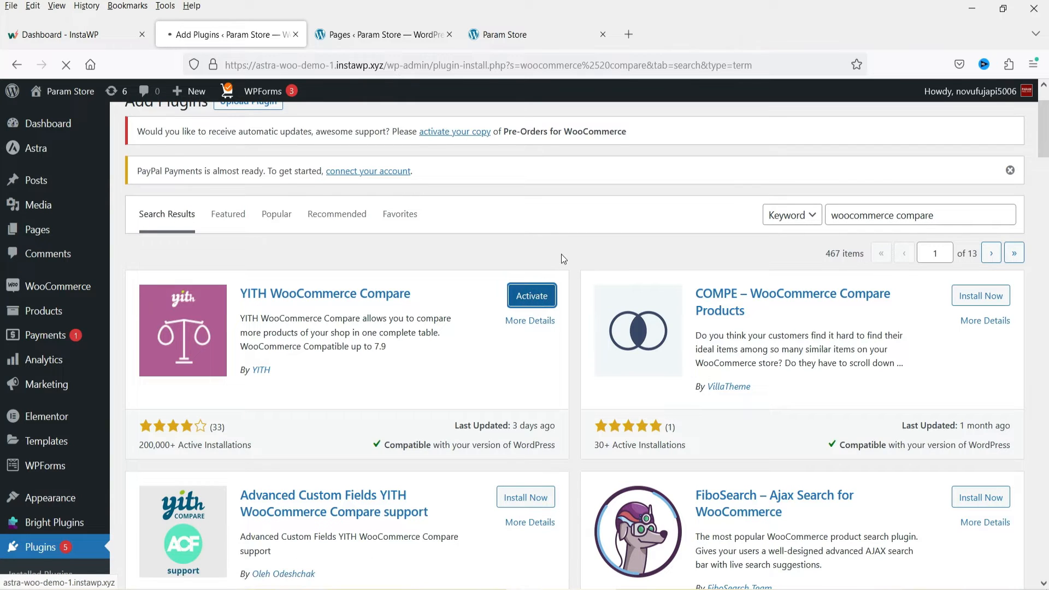
# Step: Find YITH WooCommerce Compare among the installed plugins and open its Compare settings page
pyautogui.scroll(-6, 55, 297)
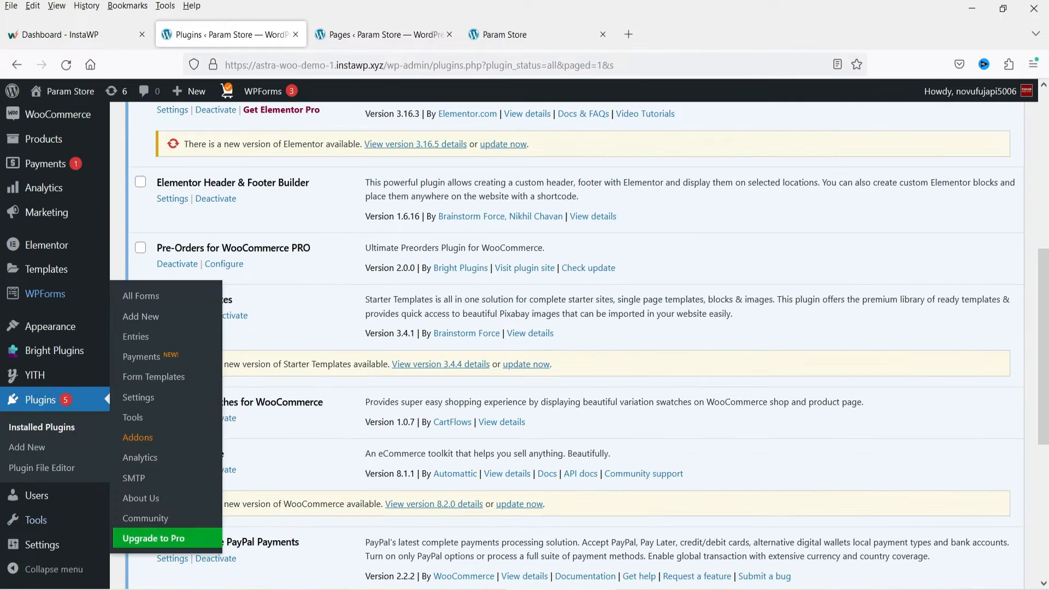
pyautogui.scroll(-4, 49, 492)
pyautogui.moveTo(35, 379)
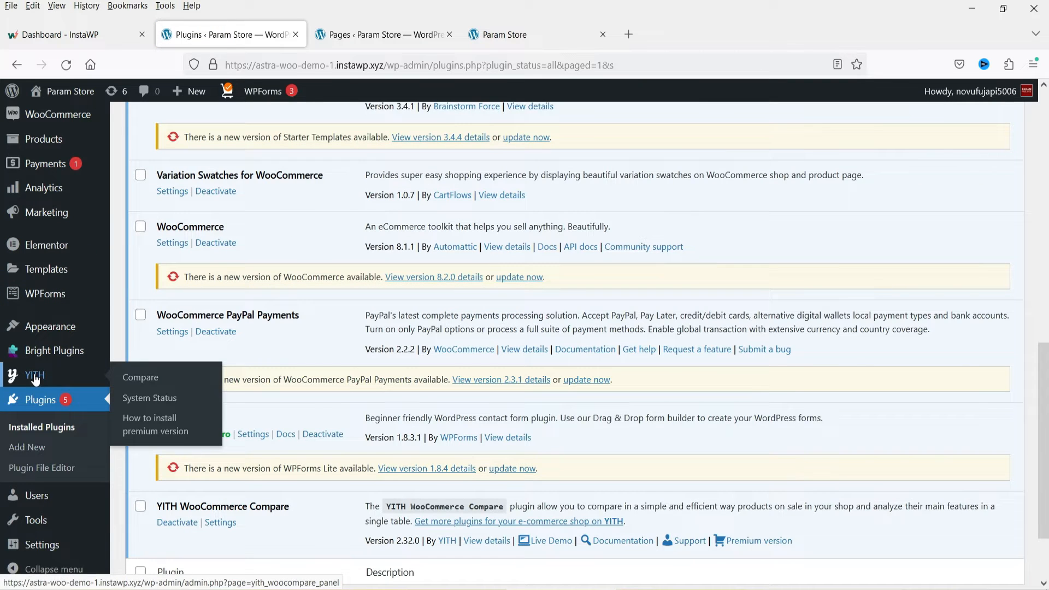
pyautogui.click(161, 377)
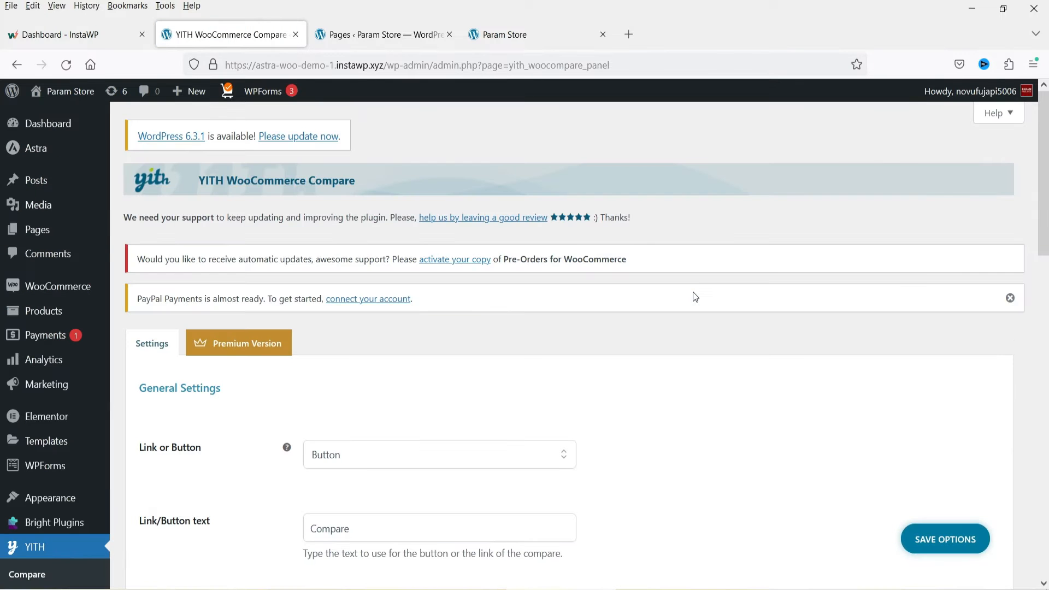
# Step: Examine the plugin's general and table settings, including the Link or Button choices, display options, comparison fields and image size
pyautogui.scroll(-3, 693, 295)
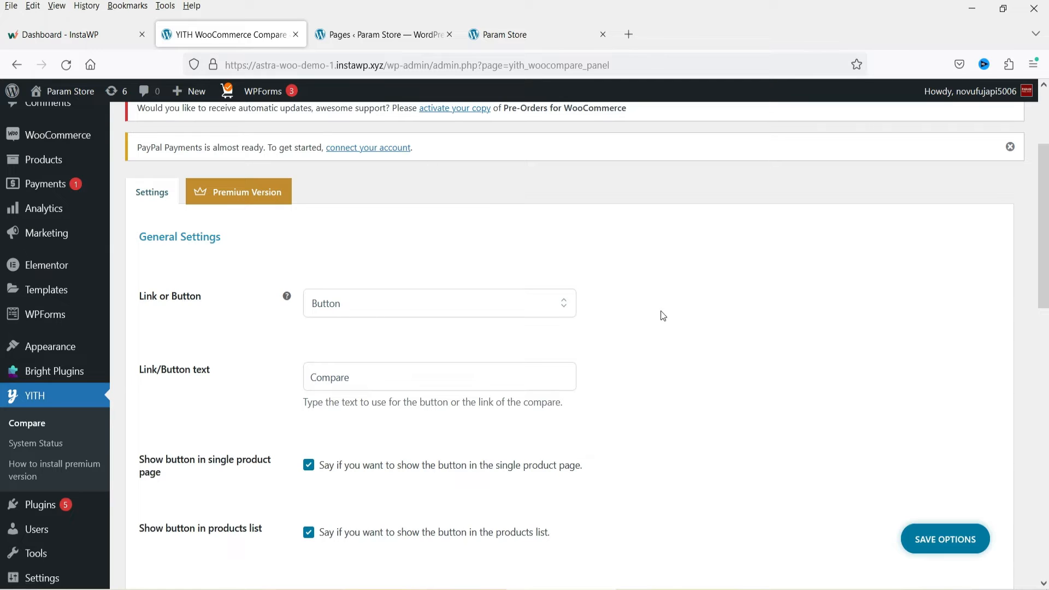
pyautogui.click(528, 305)
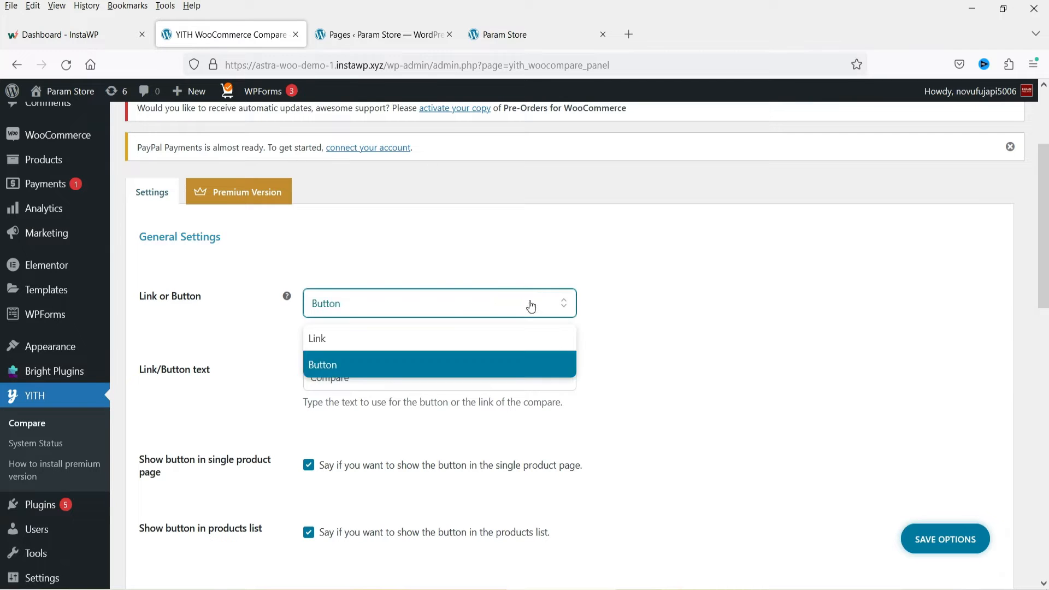
pyautogui.click(704, 319)
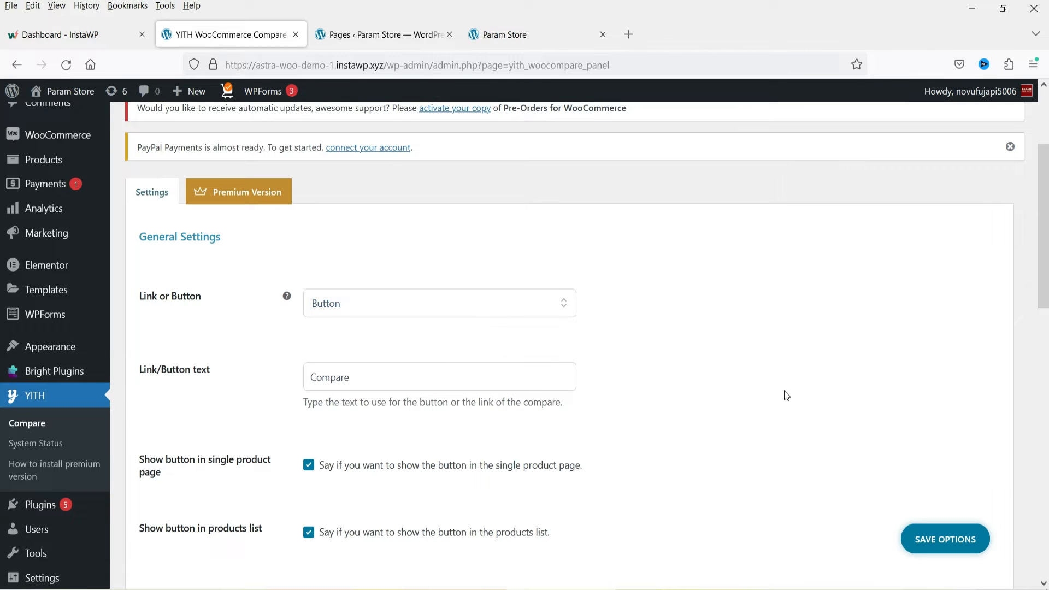
pyautogui.scroll(-1, 363, 309)
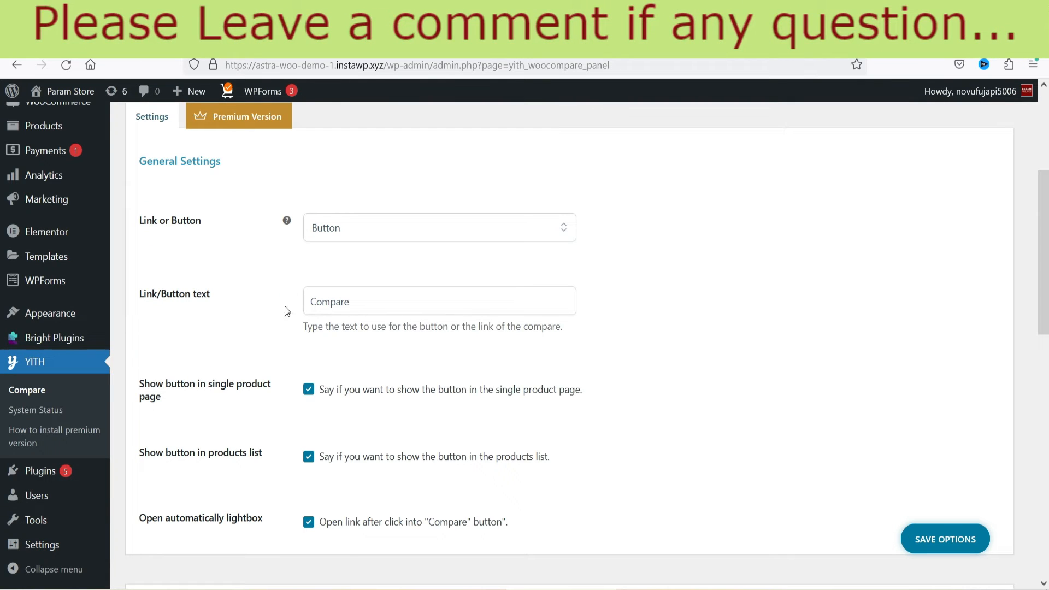
pyautogui.scroll(-2, 467, 303)
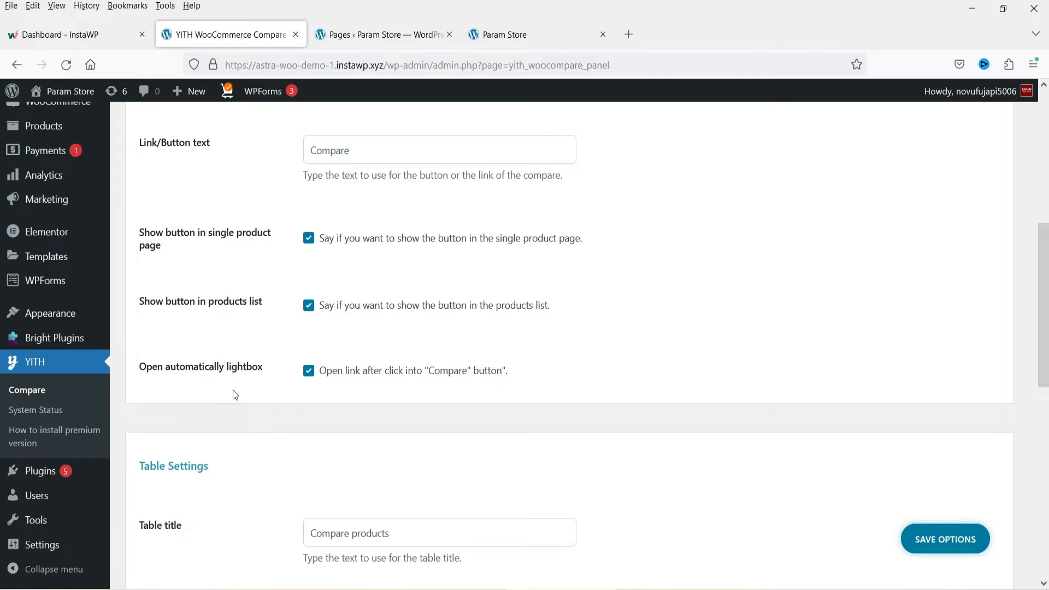
pyautogui.scroll(-4, 579, 331)
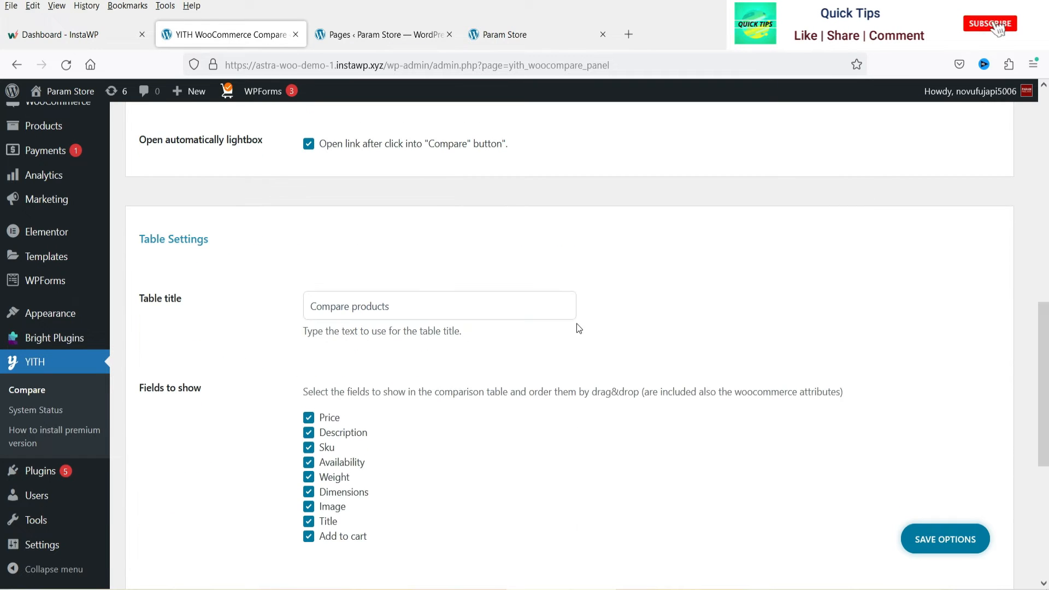
pyautogui.scroll(-5, 422, 348)
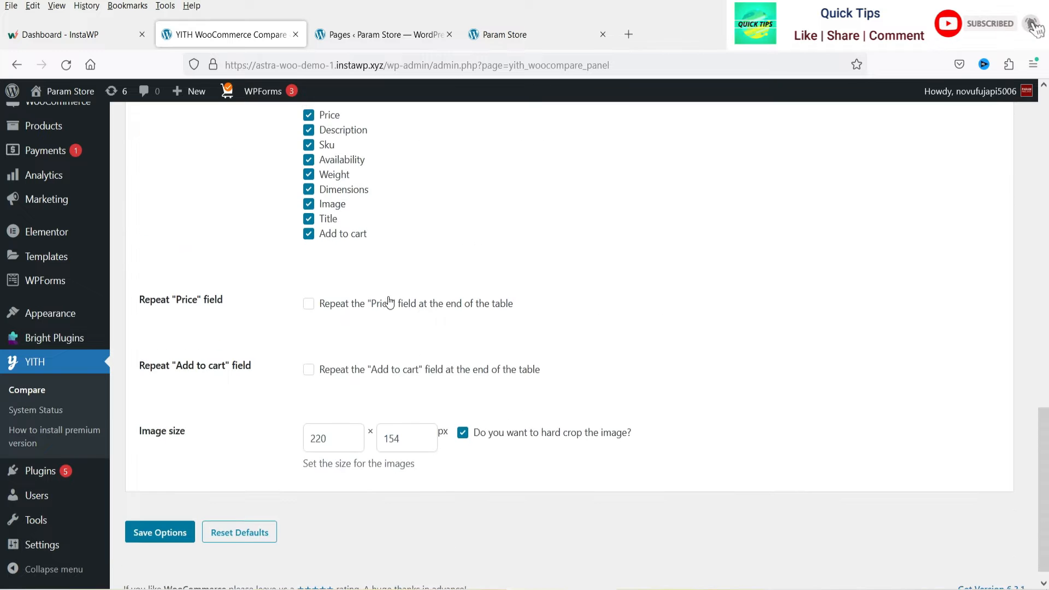
pyautogui.scroll(15, 378, 350)
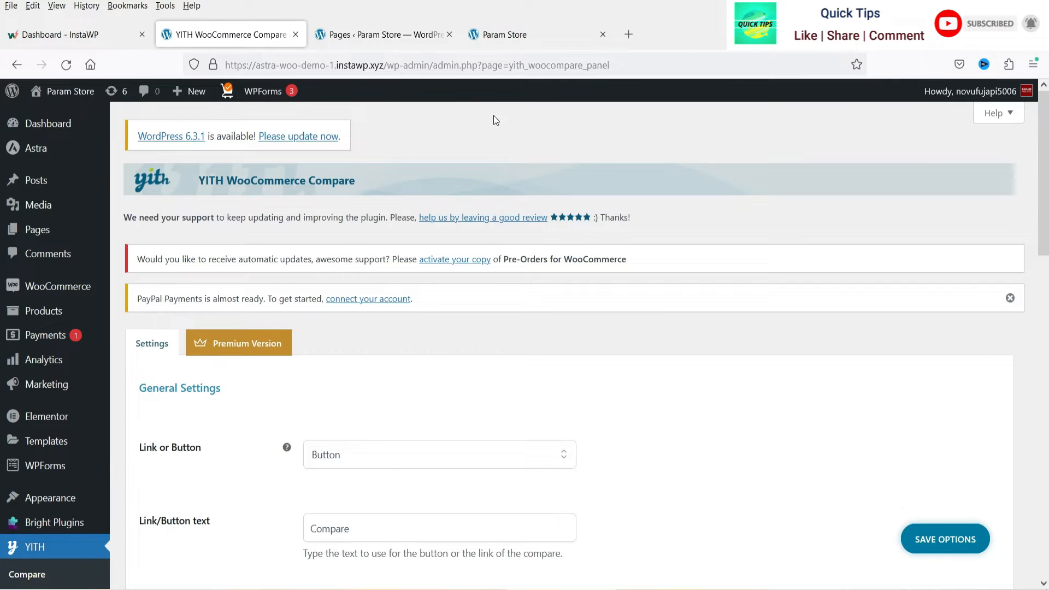
# Step: Open the store's Shop page and view the Almond Milk Lotion product page in a new tab
pyautogui.click(496, 35)
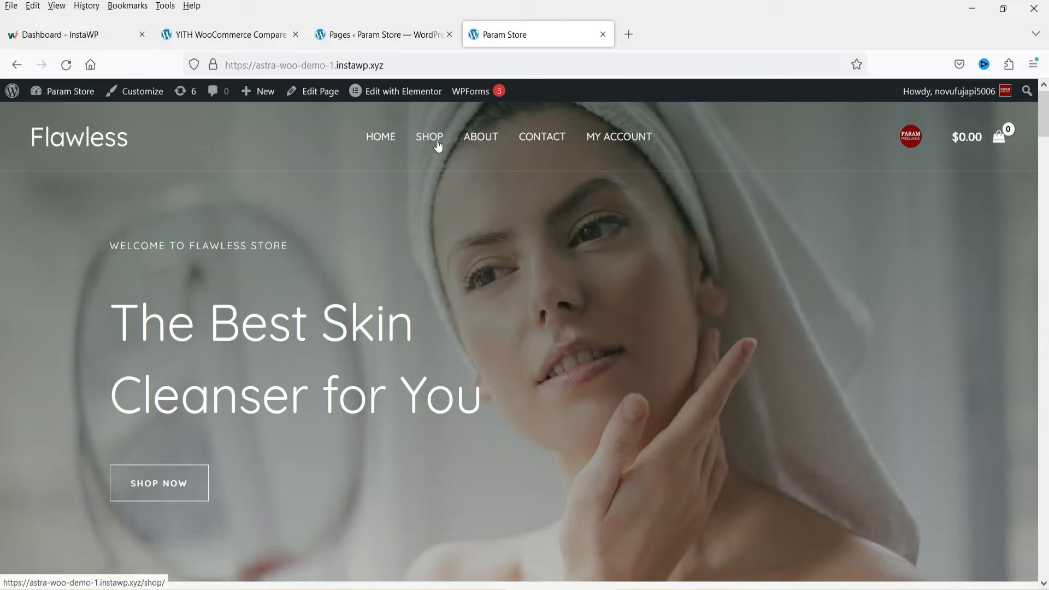
pyautogui.click(432, 141)
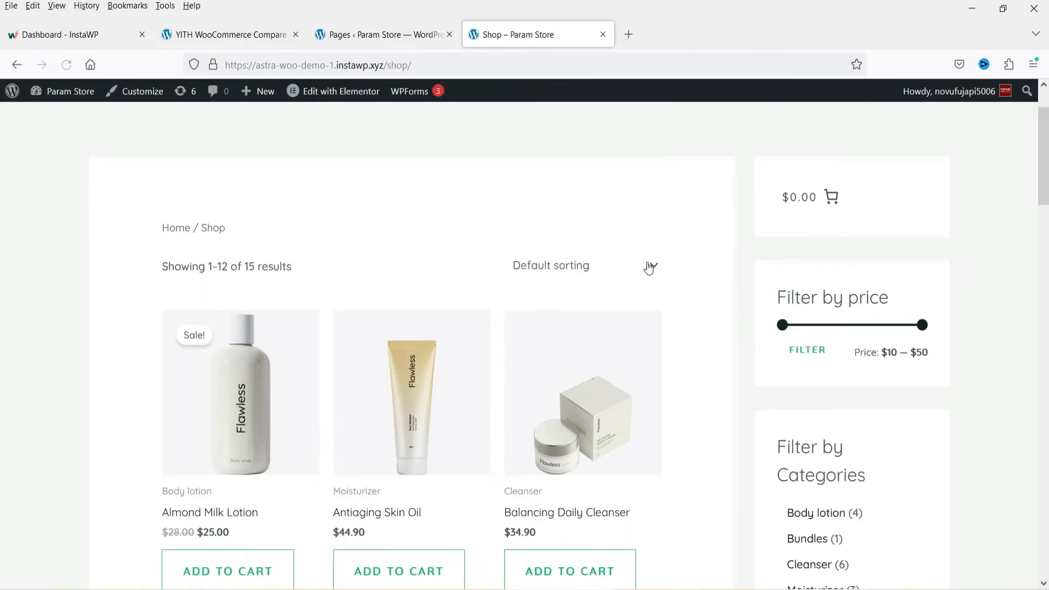
pyautogui.scroll(-3, 213, 486)
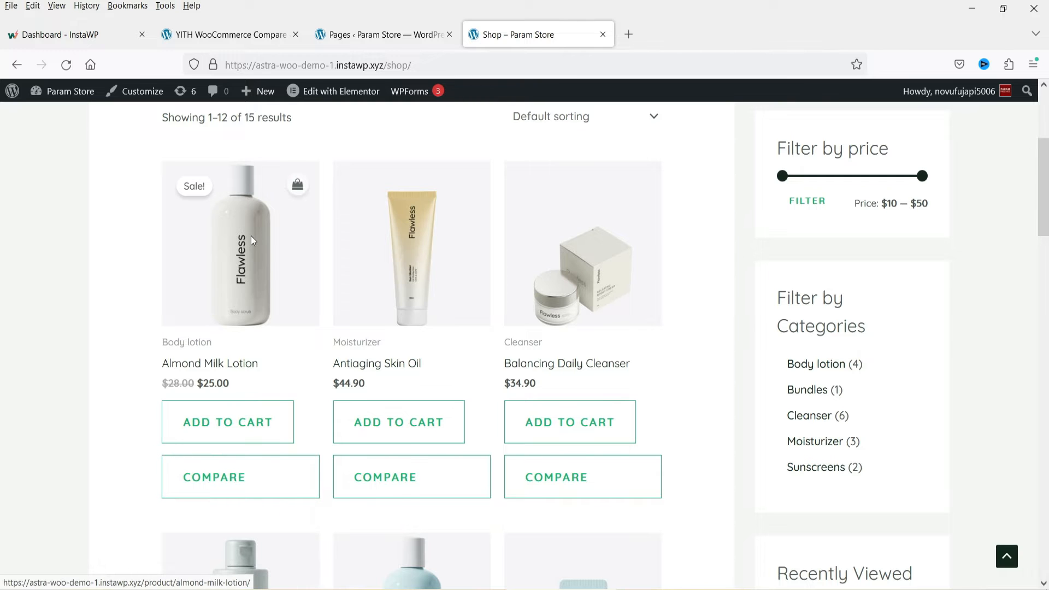
pyautogui.middleClick(289, 246)
pyautogui.click(683, 36)
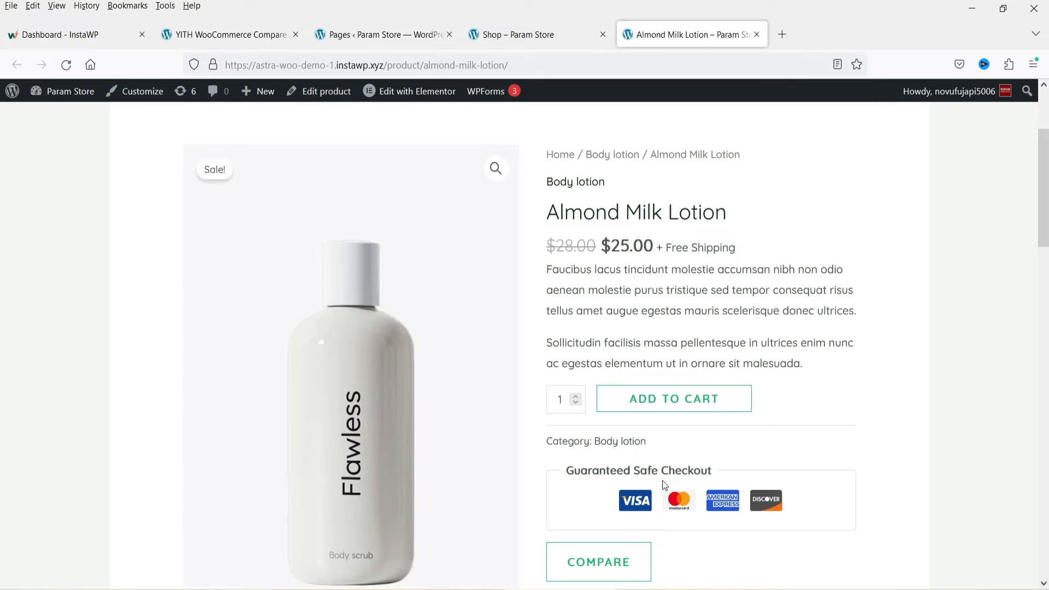
# Step: Check the product page's Compare button, then add Almond Milk Lotion to the comparison from the Shop page and view the table
pyautogui.scroll(-3, 662, 479)
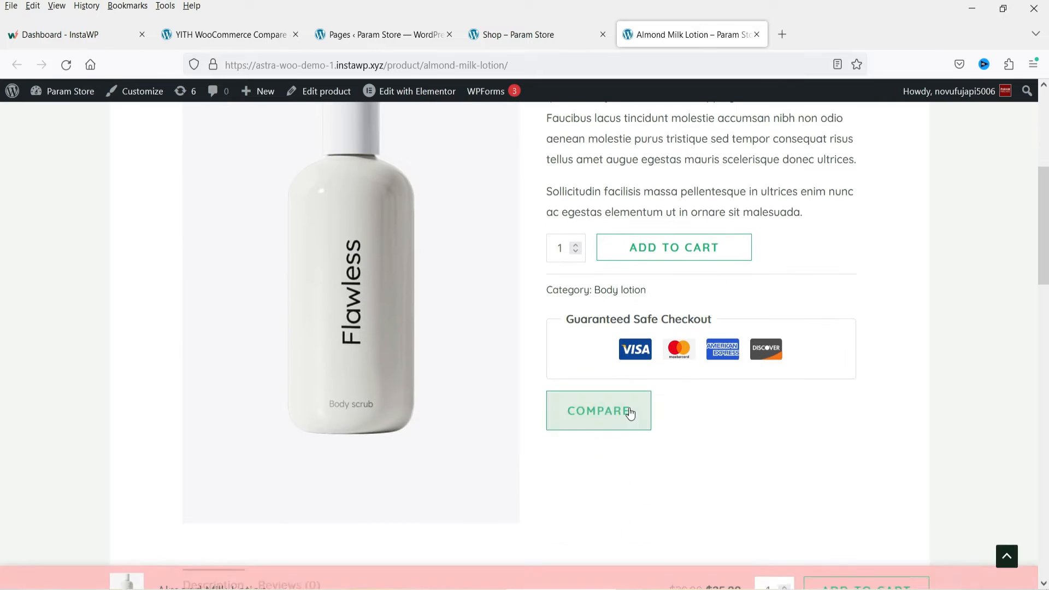
pyautogui.click(509, 35)
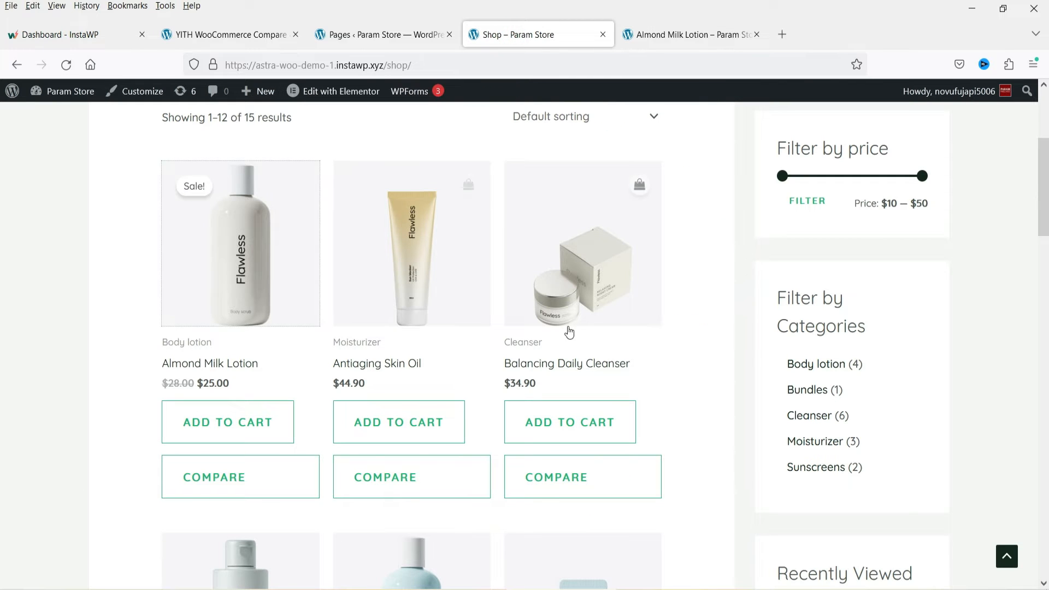
pyautogui.scroll(-4, 12, 281)
pyautogui.scroll(2, 23, 323)
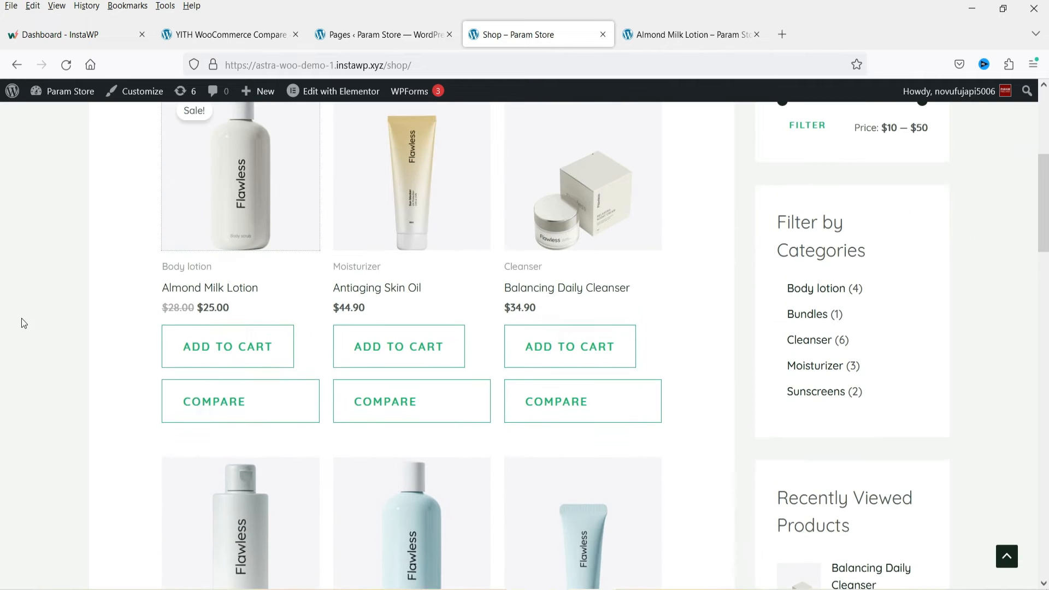
pyautogui.click(221, 402)
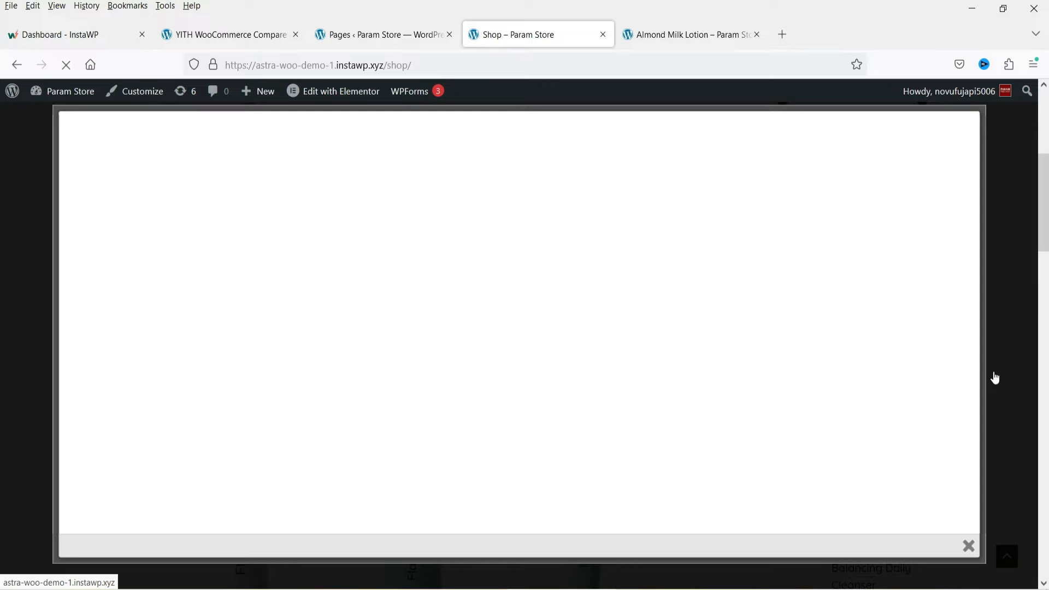
pyautogui.scroll(-4, 752, 360)
pyautogui.scroll(5, 753, 361)
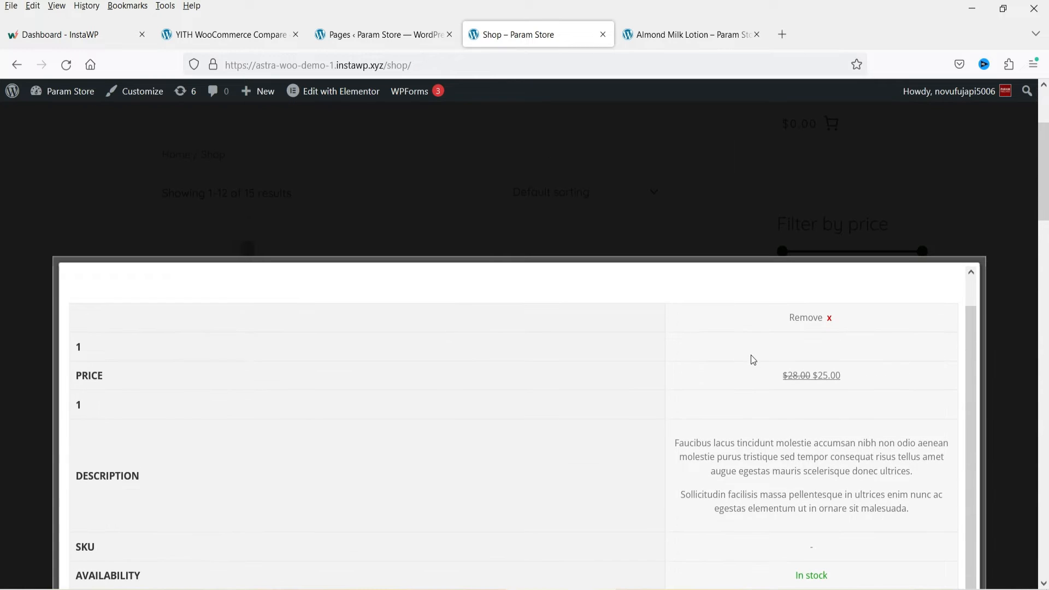
pyautogui.click(981, 218)
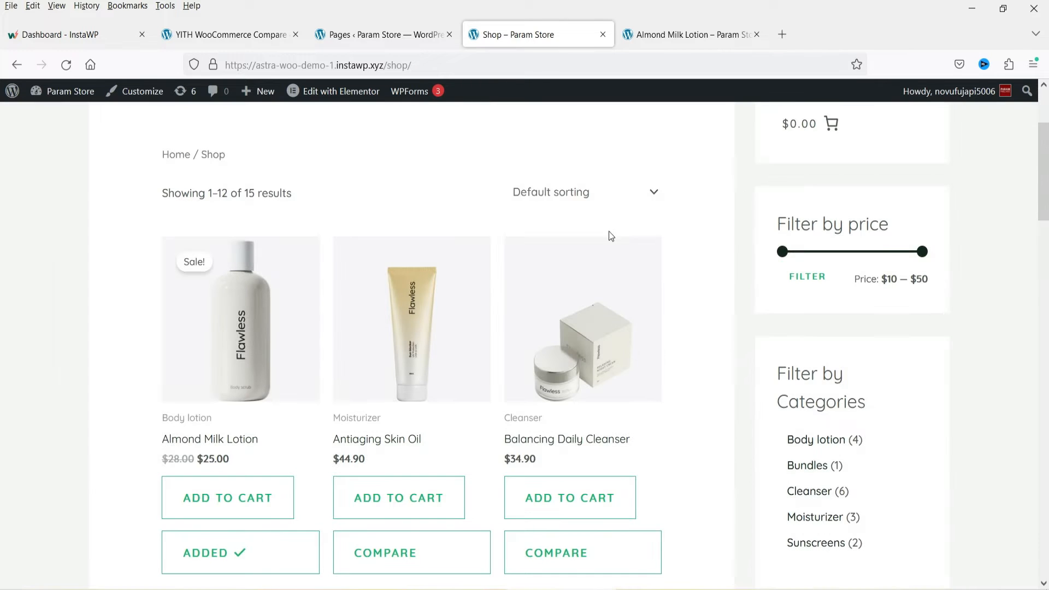
# Step: Add Antiaging Skin Oil and Balancing Daily Cleanser to the comparison from the Shop page, reviewing the comparison table
pyautogui.scroll(-3, 478, 410)
pyautogui.click(410, 402)
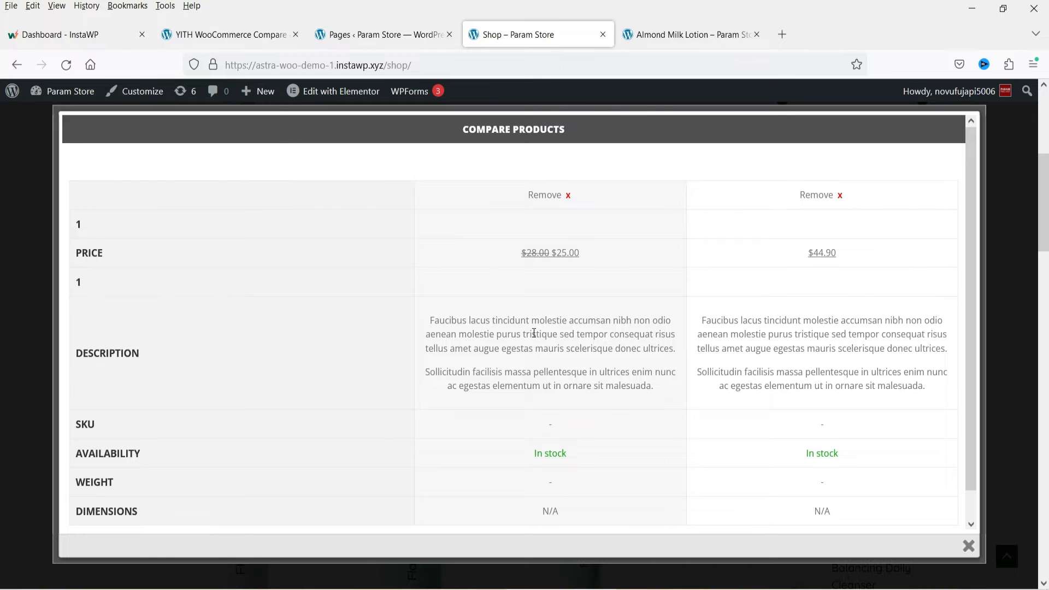
pyautogui.scroll(-1, 535, 332)
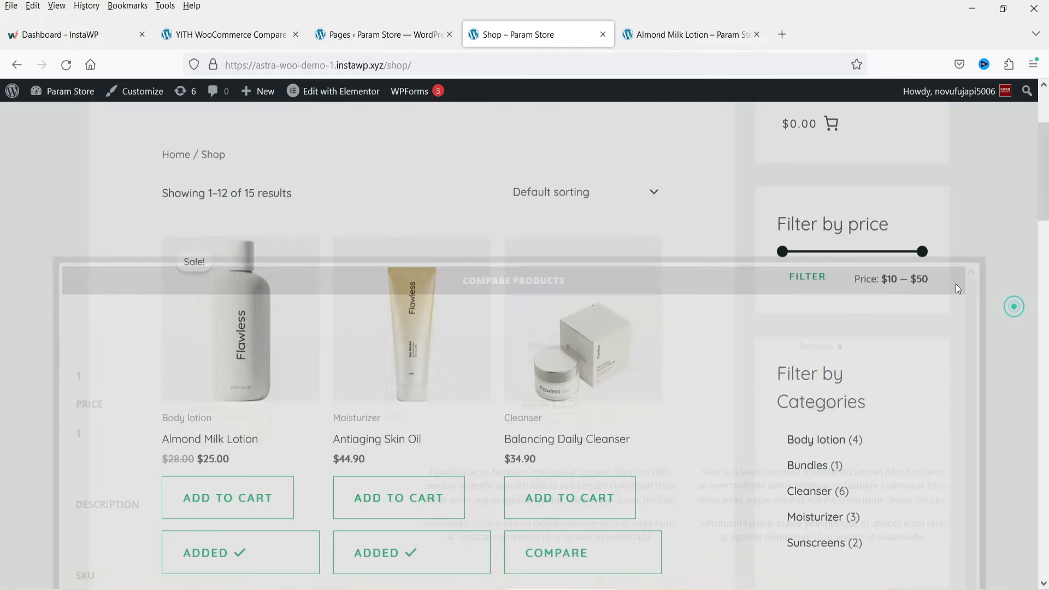
pyautogui.scroll(-3, 955, 283)
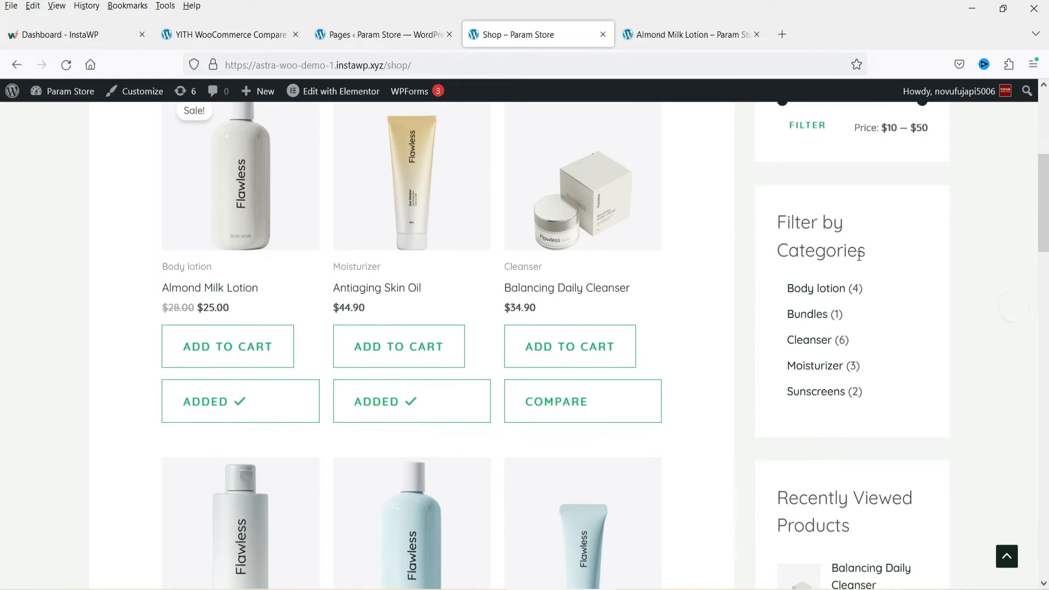
pyautogui.click(562, 391)
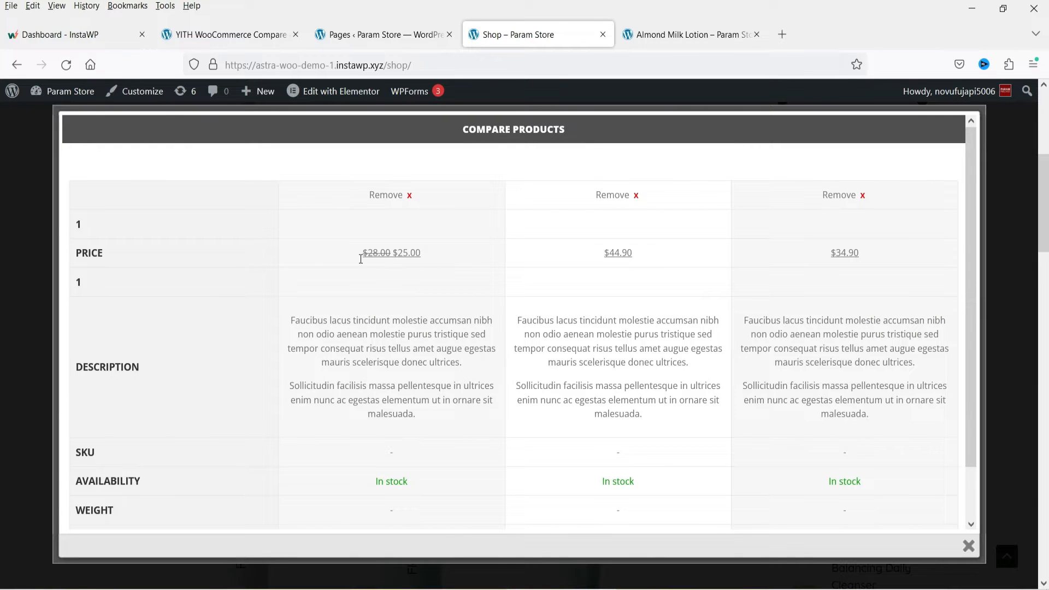
pyautogui.scroll(-1, 426, 299)
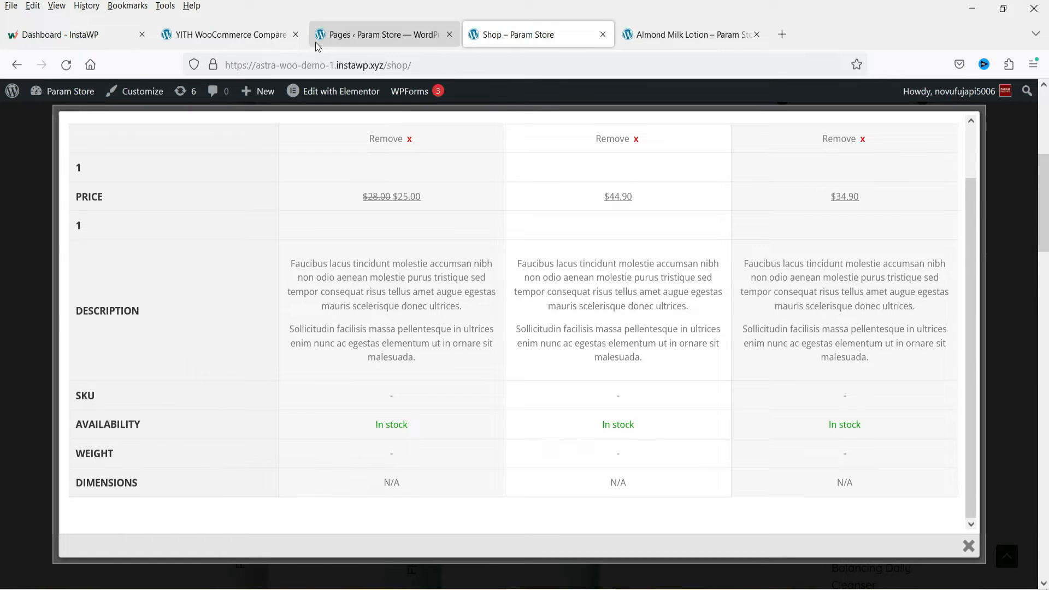
# Step: Check the comparison table's rows against the fields selected in the YITH WooCommerce Compare settings
pyautogui.click(250, 36)
pyautogui.scroll(-15, 468, 349)
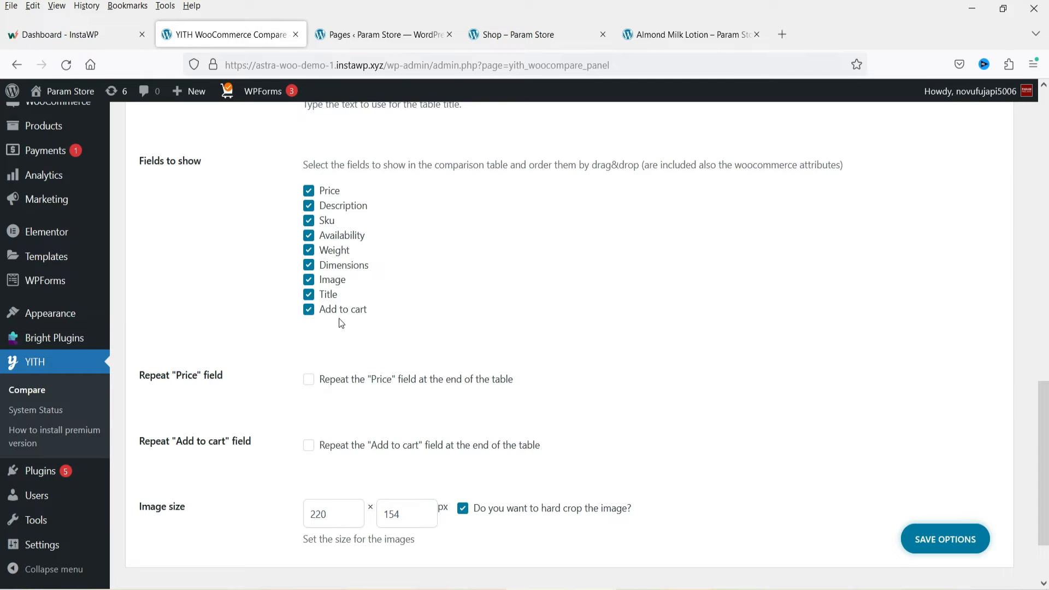
pyautogui.click(538, 36)
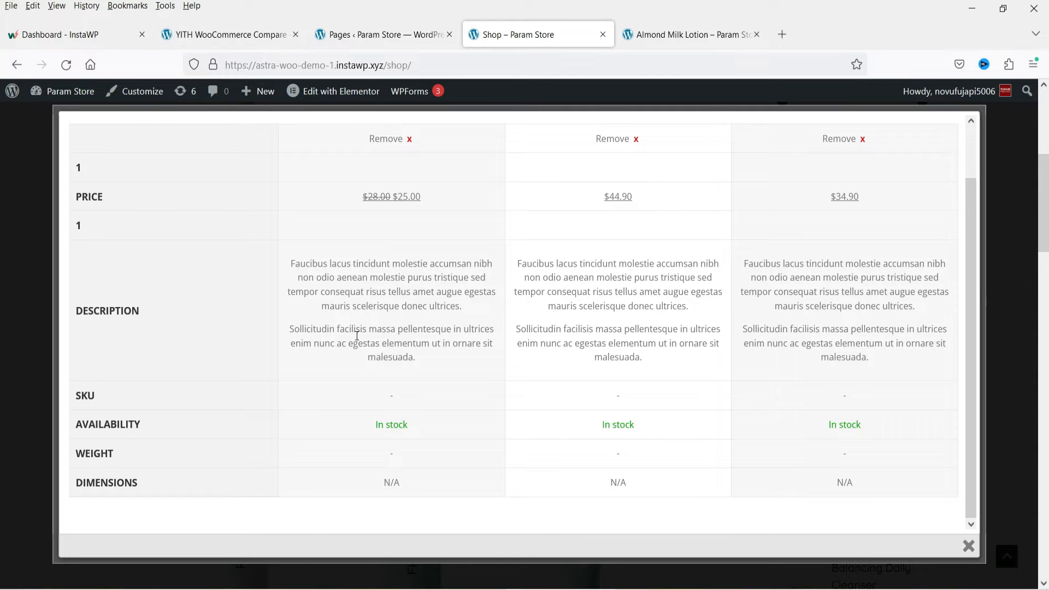
# Step: Enable repeating the Price and Add to cart fields at the end of the comparison table and save the options
pyautogui.click(230, 34)
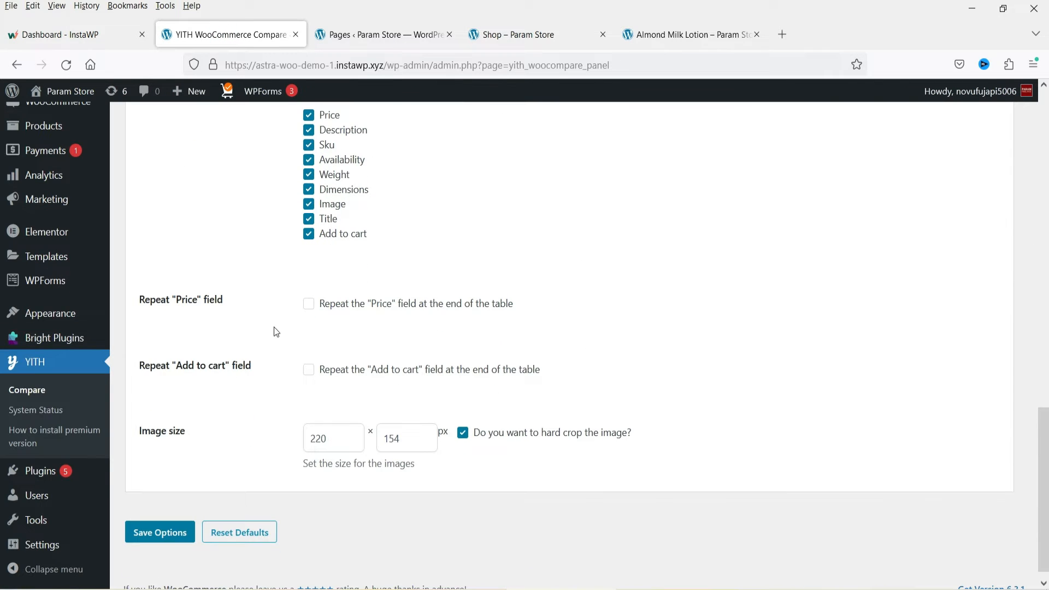
pyautogui.click(308, 304)
pyautogui.click(314, 375)
pyautogui.scroll(4, 361, 345)
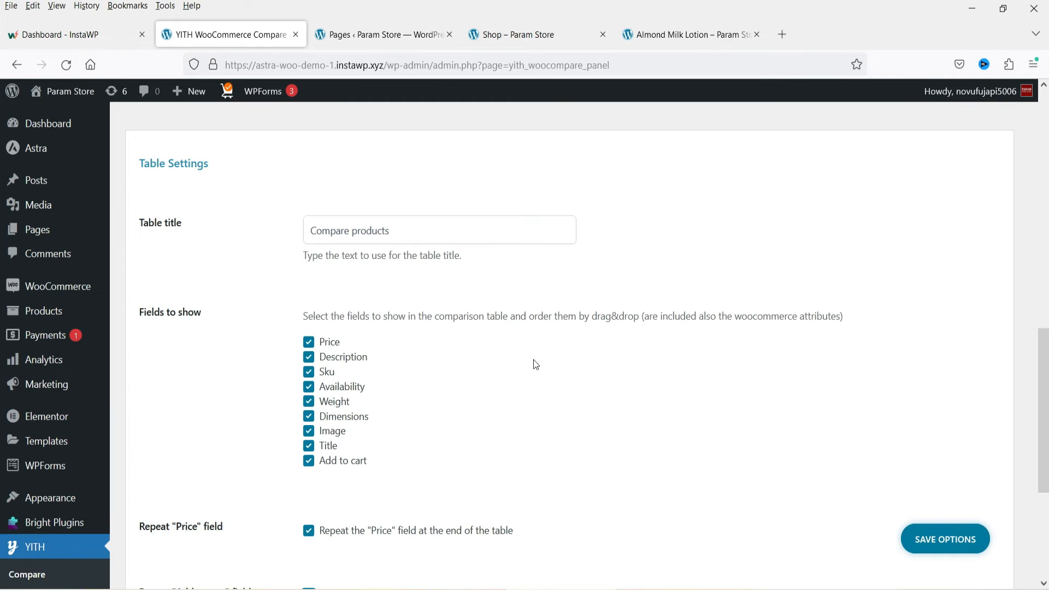
pyautogui.scroll(4, 533, 359)
pyautogui.scroll(3, 533, 359)
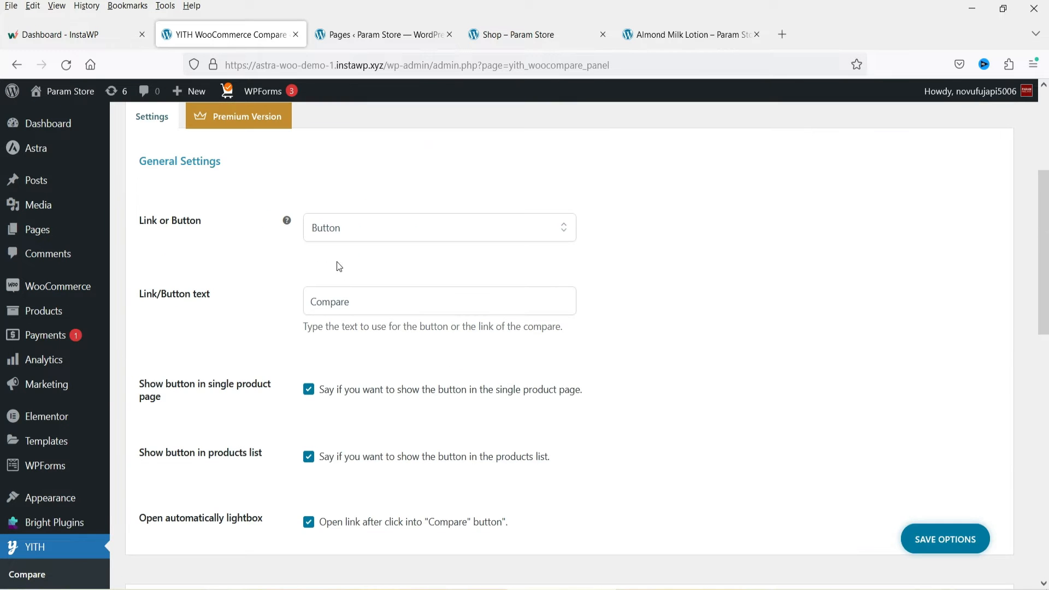
pyautogui.click(393, 228)
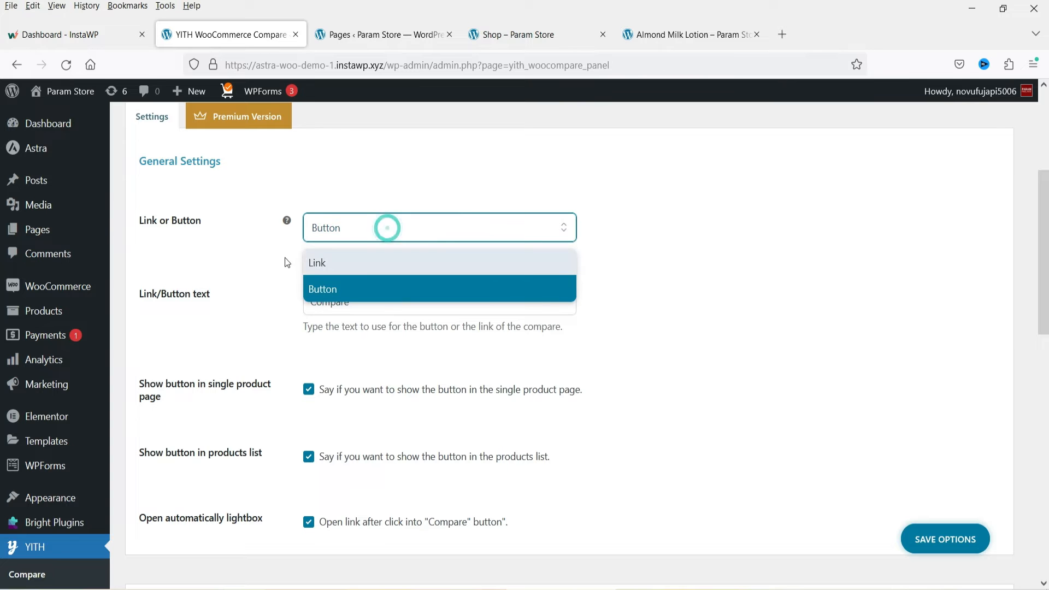
pyautogui.click(649, 285)
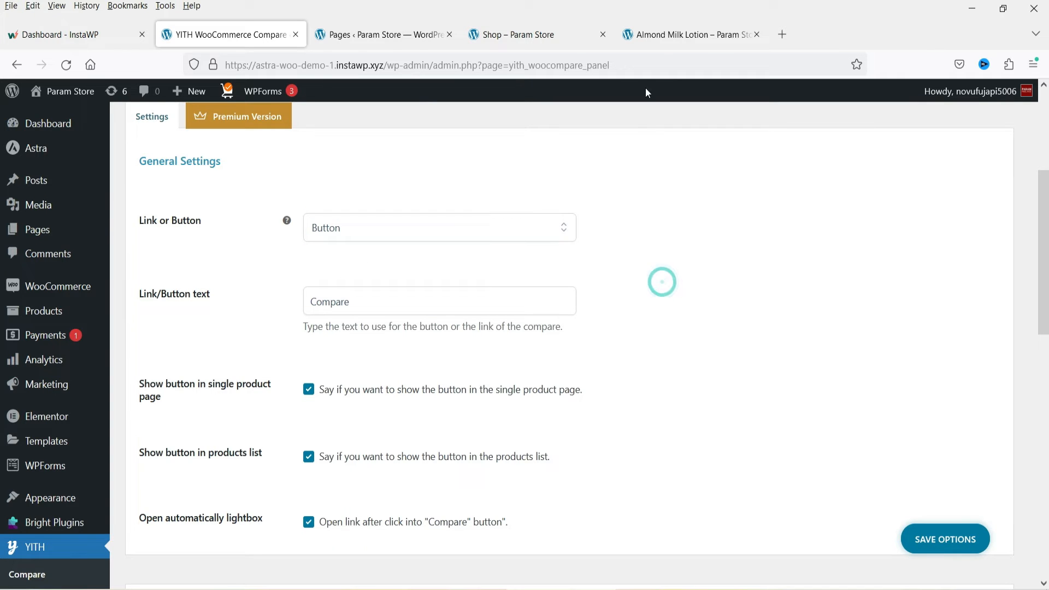
pyautogui.scroll(-1, 607, 292)
pyautogui.scroll(-10, 608, 293)
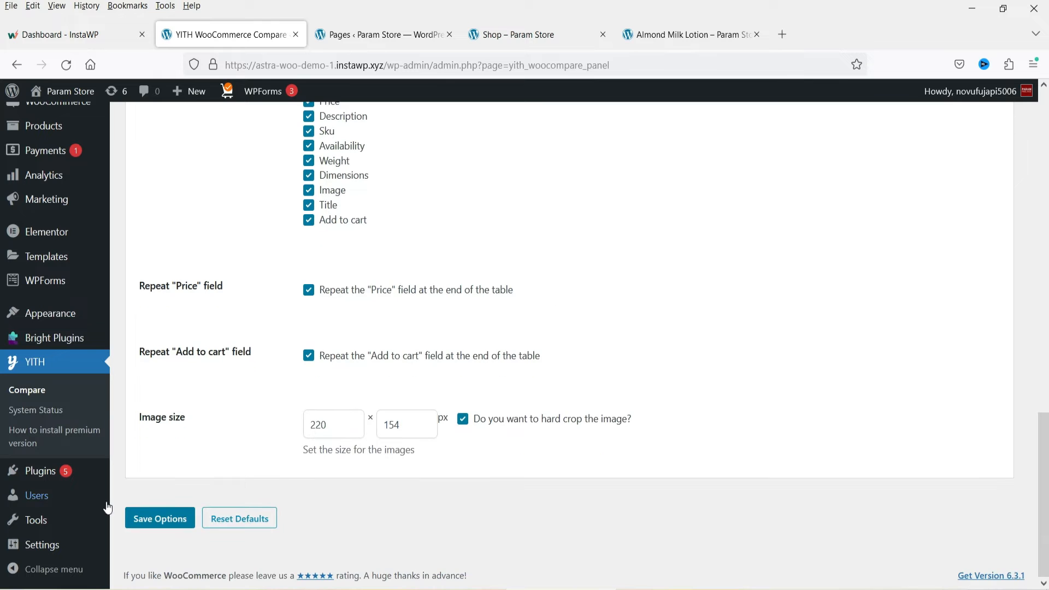
pyautogui.click(158, 518)
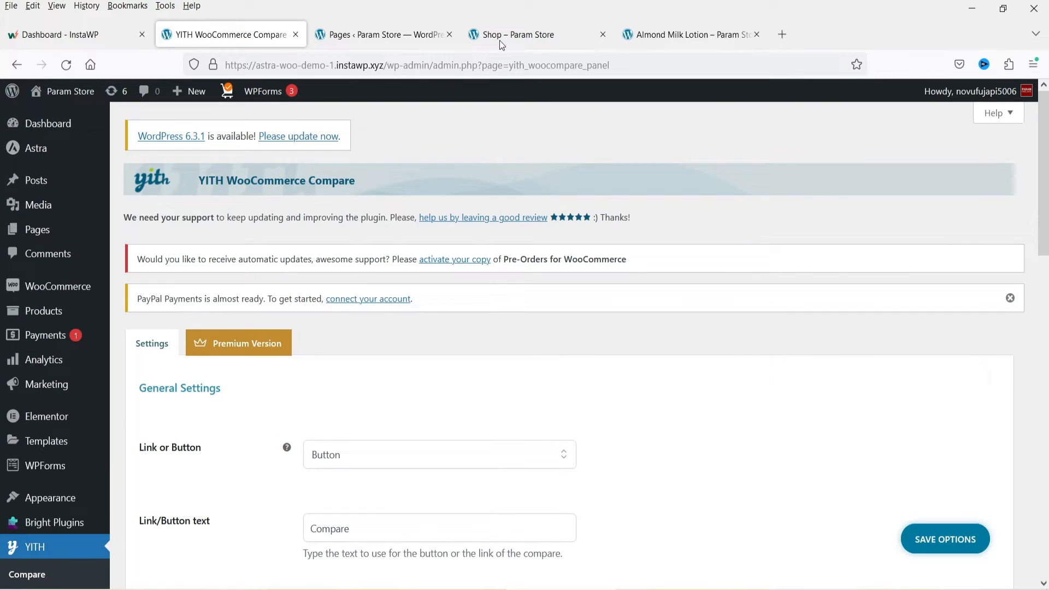
# Step: Close the old comparison on the Shop page, reload the page and open the comparison from Balancing Daily Cleanser
pyautogui.click(495, 30)
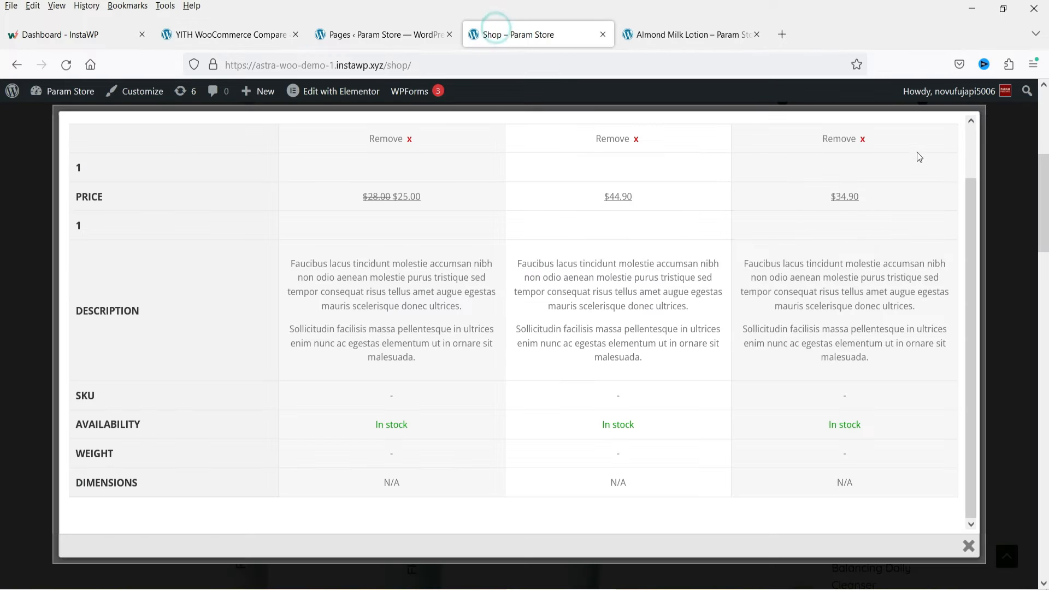
pyautogui.click(968, 545)
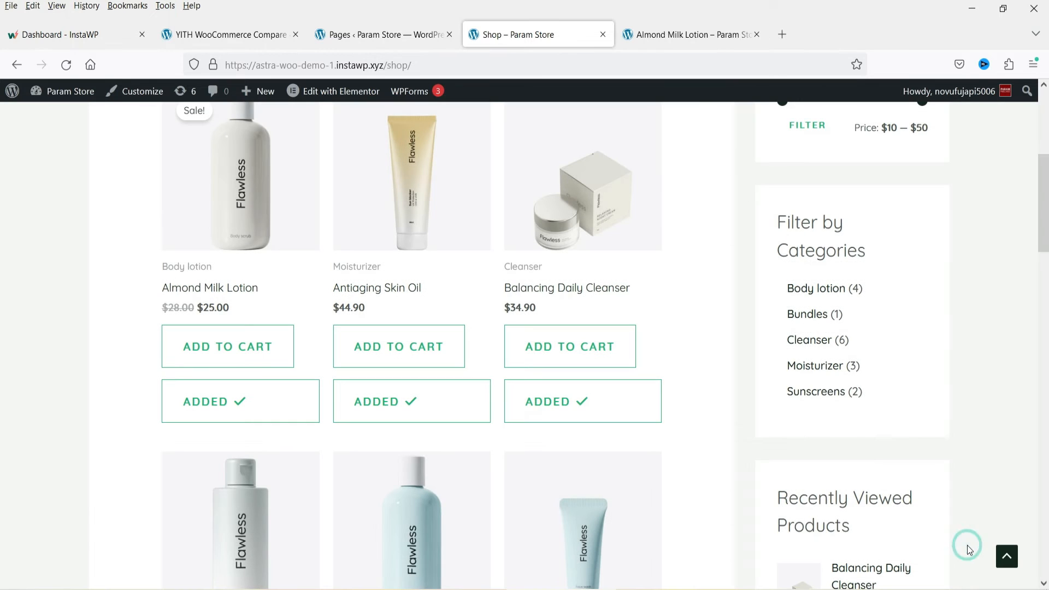
pyautogui.click(65, 66)
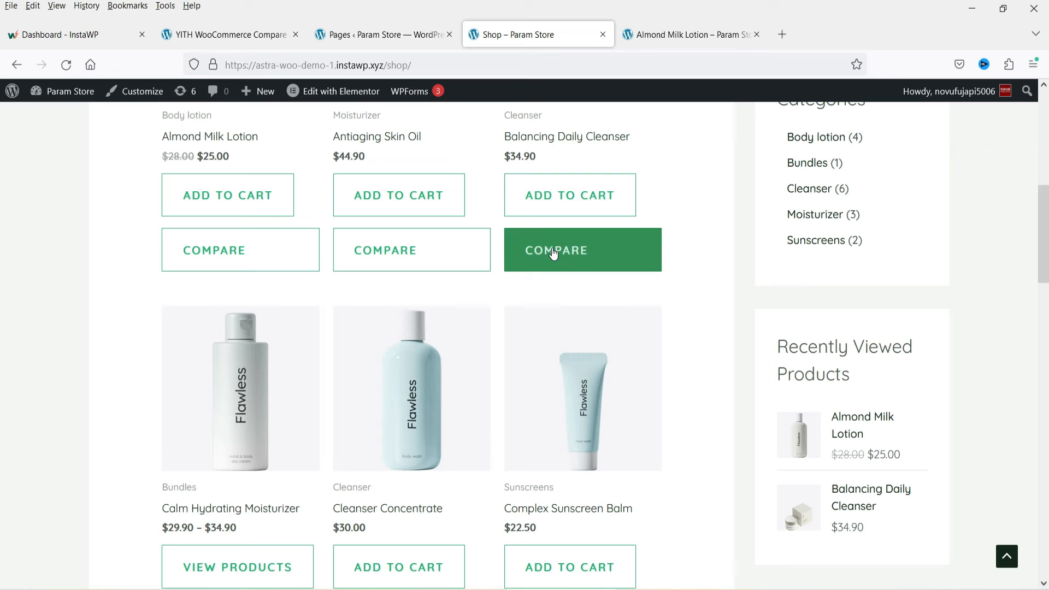
pyautogui.click(552, 250)
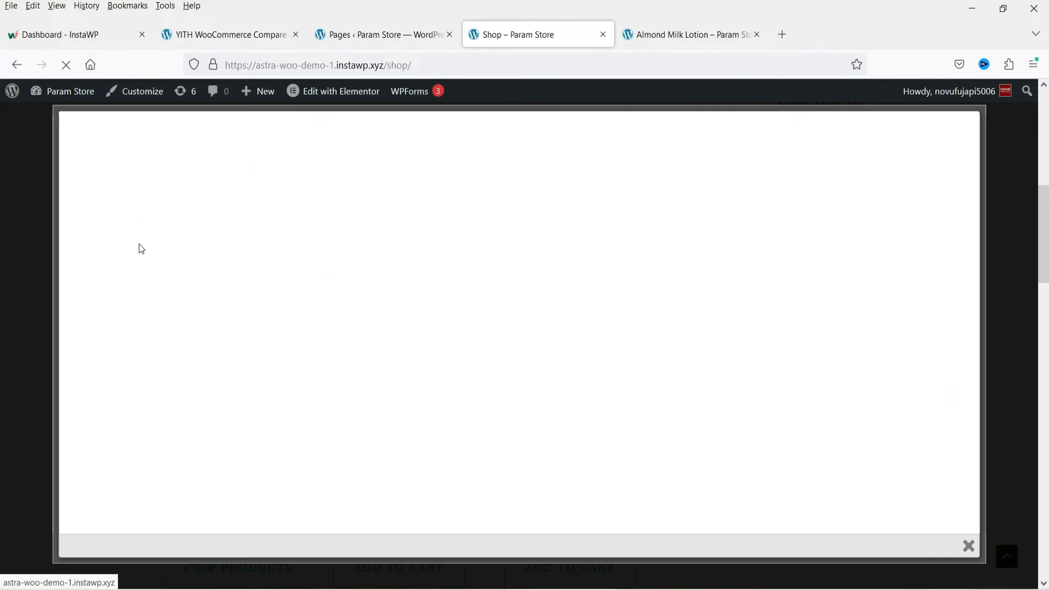
# Step: Examine the comparison table's images, titles and repeated Price and Add to cart rows, then close it
pyautogui.scroll(-1, 819, 273)
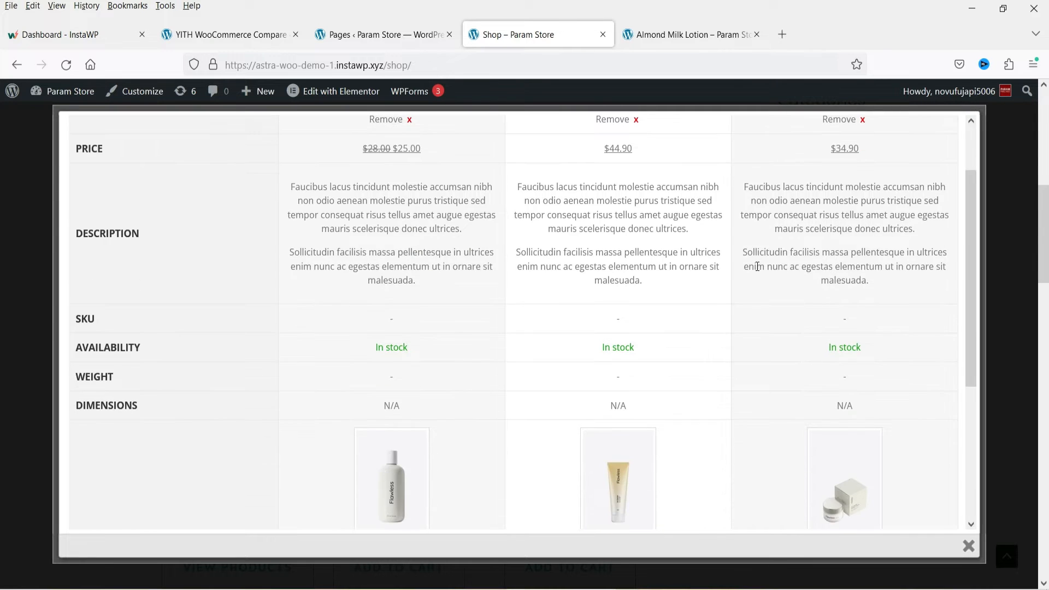
pyautogui.scroll(1, 758, 266)
pyautogui.tripleClick(439, 228)
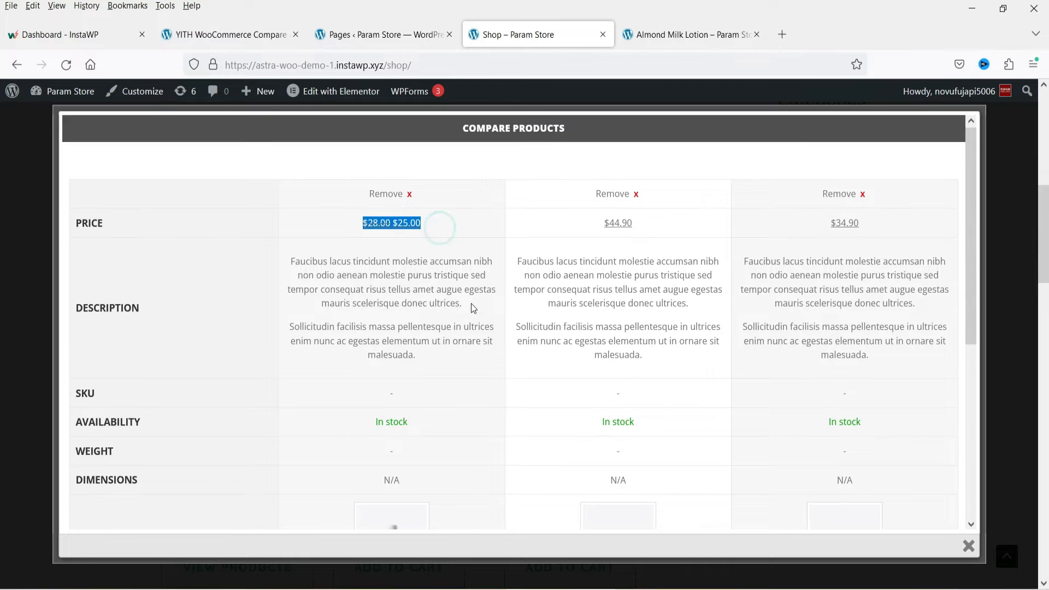
pyautogui.scroll(-4, 469, 304)
pyautogui.moveTo(433, 440); pyautogui.dragTo(354, 444)
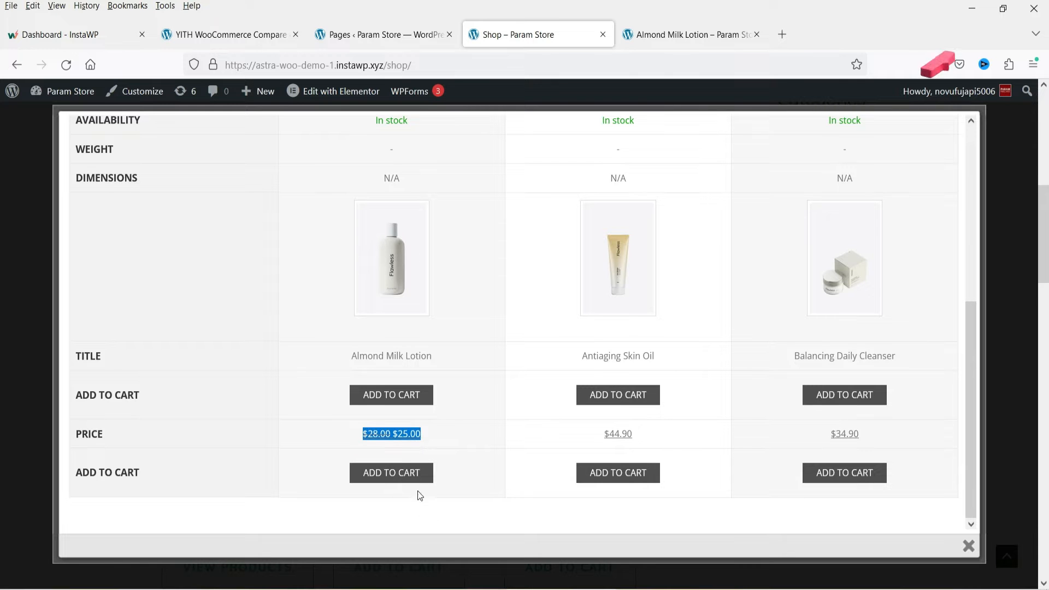
pyautogui.scroll(5, 465, 315)
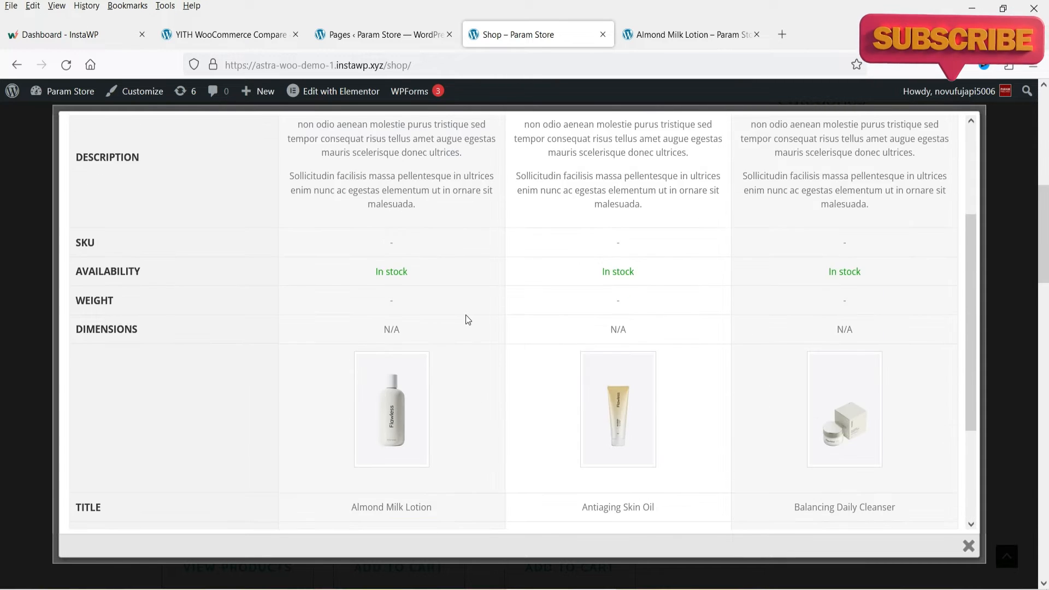
pyautogui.scroll(-5, 463, 314)
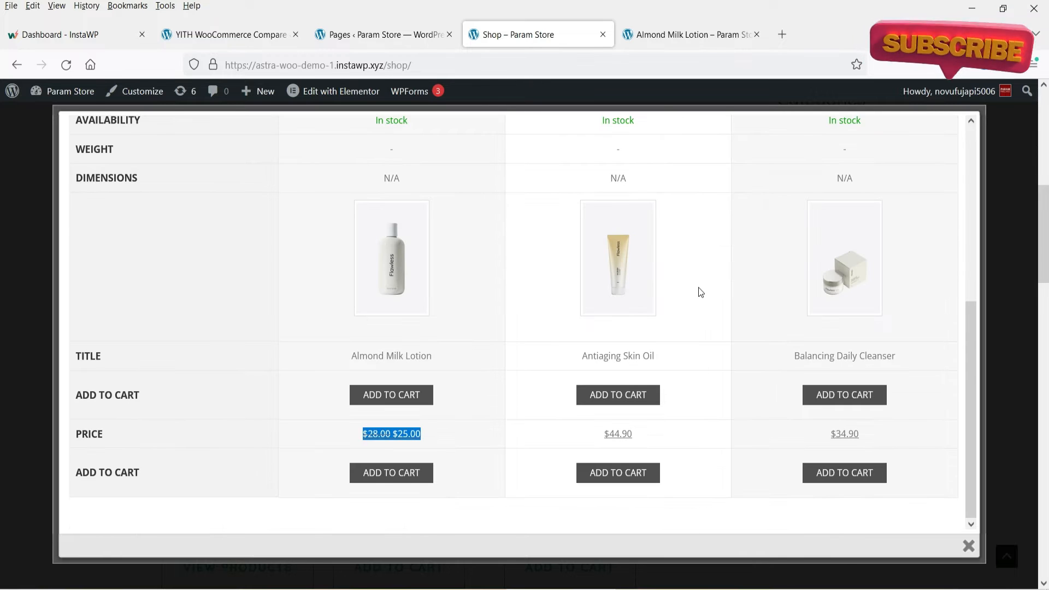
pyautogui.scroll(10, 669, 271)
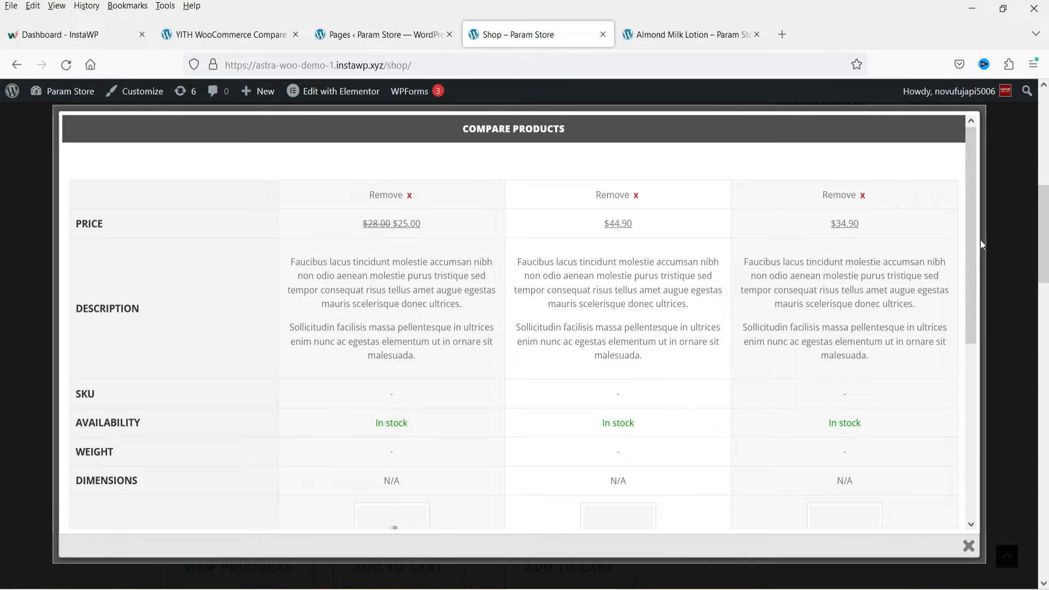
pyautogui.click(1002, 236)
pyautogui.scroll(3, 543, 275)
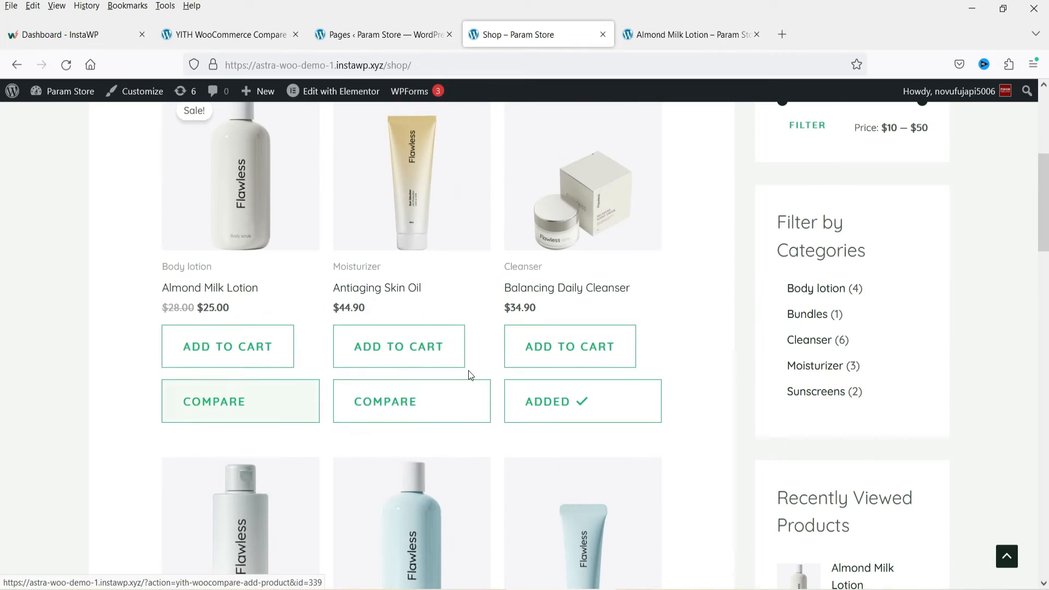
# Step: Set the plugin's Link or Button option to Link and save the options
pyautogui.click(215, 34)
pyautogui.scroll(-3, 643, 420)
pyautogui.click(352, 311)
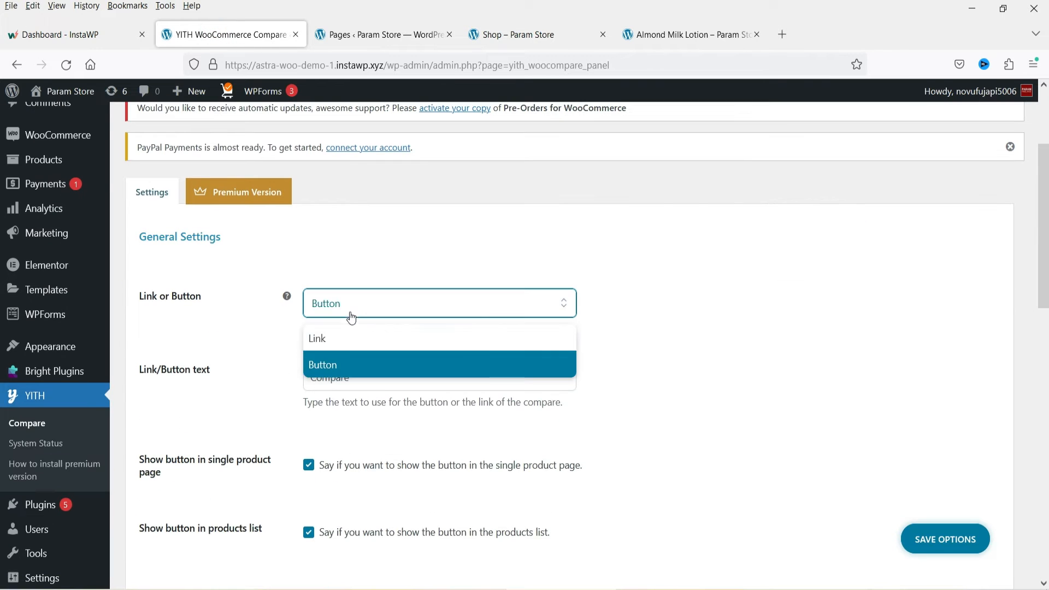
pyautogui.click(344, 339)
pyautogui.scroll(-10, 672, 328)
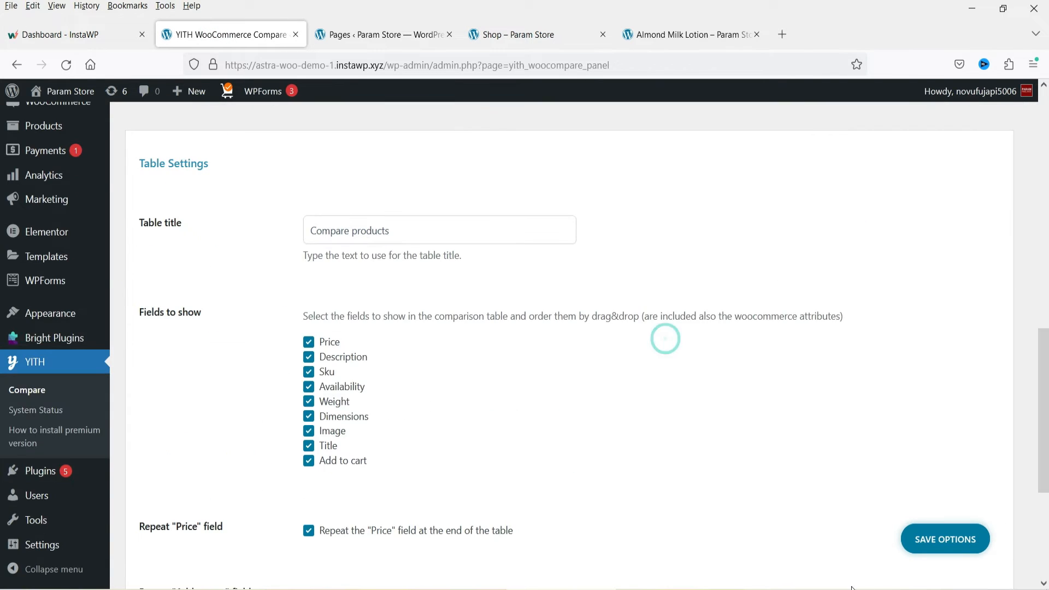
pyautogui.click(940, 538)
# Step: Reload the Shop page to check how Compare appears under the products, then return to the plugin's general settings
pyautogui.click(501, 44)
pyautogui.click(66, 65)
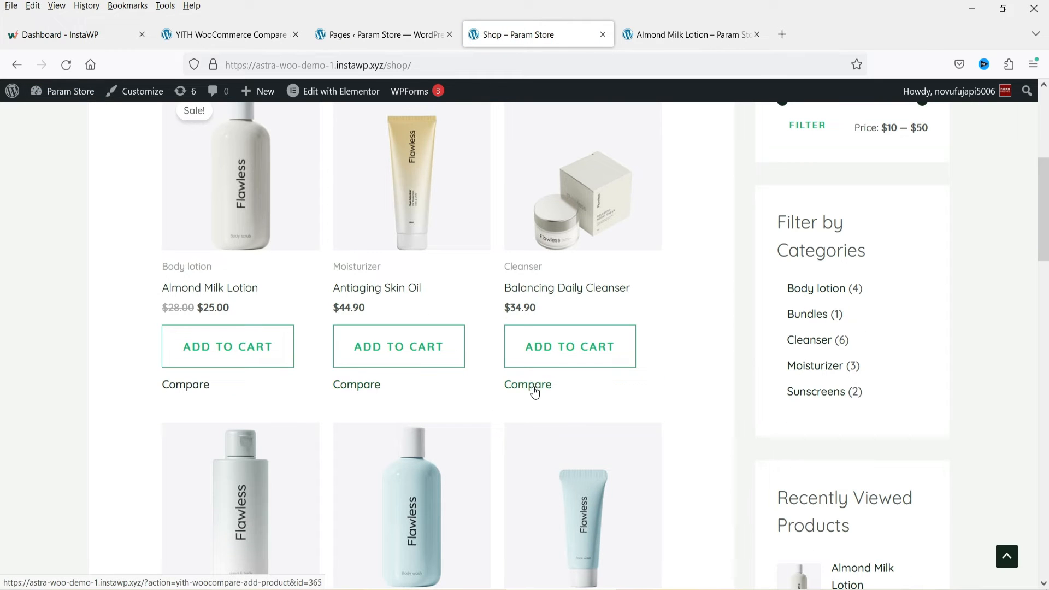
pyautogui.click(227, 35)
pyautogui.scroll(7, 602, 271)
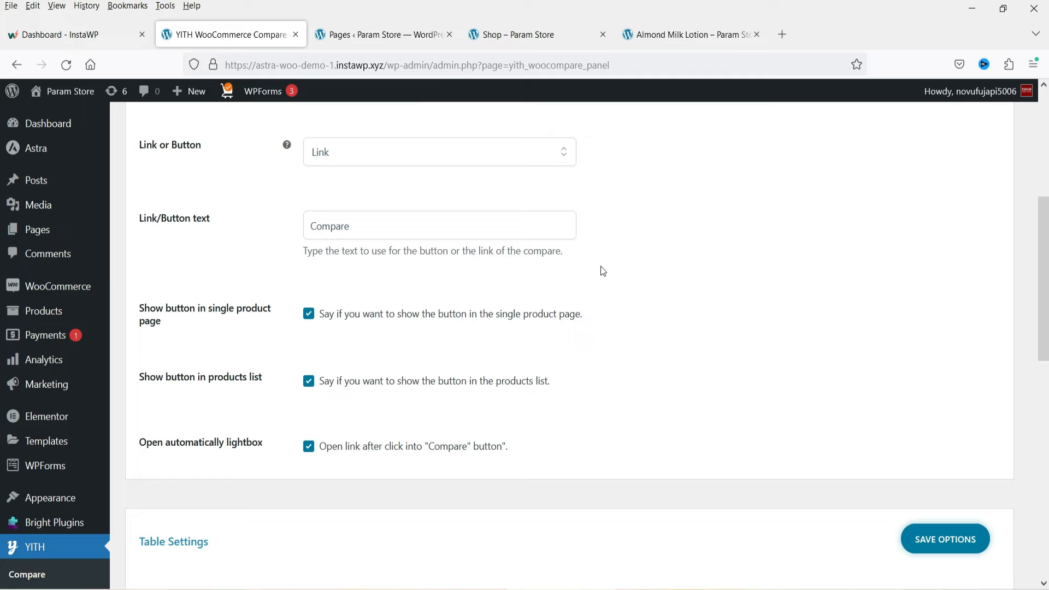
# Step: Deactivate the free YITH WooCommerce Compare plugin in the installed plugins list
pyautogui.scroll(-5, 35, 293)
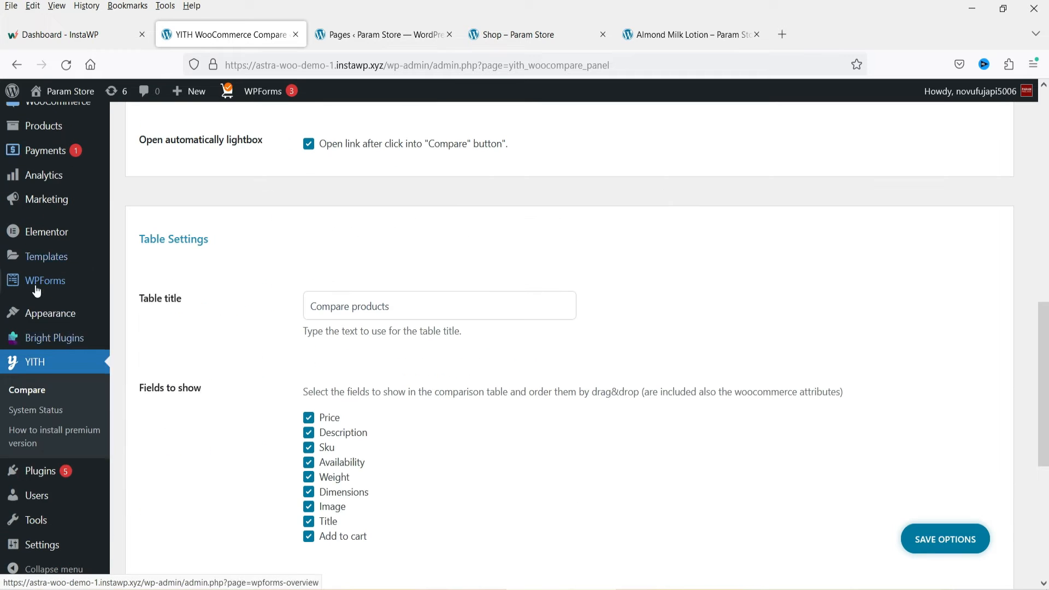
pyautogui.click(48, 480)
pyautogui.scroll(-10, 367, 346)
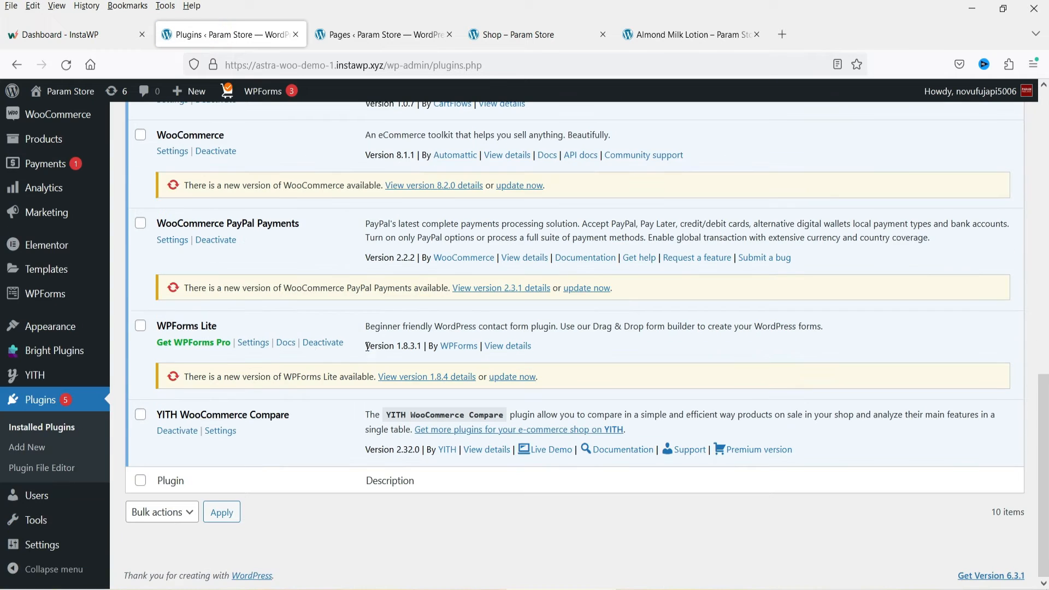
pyautogui.click(178, 431)
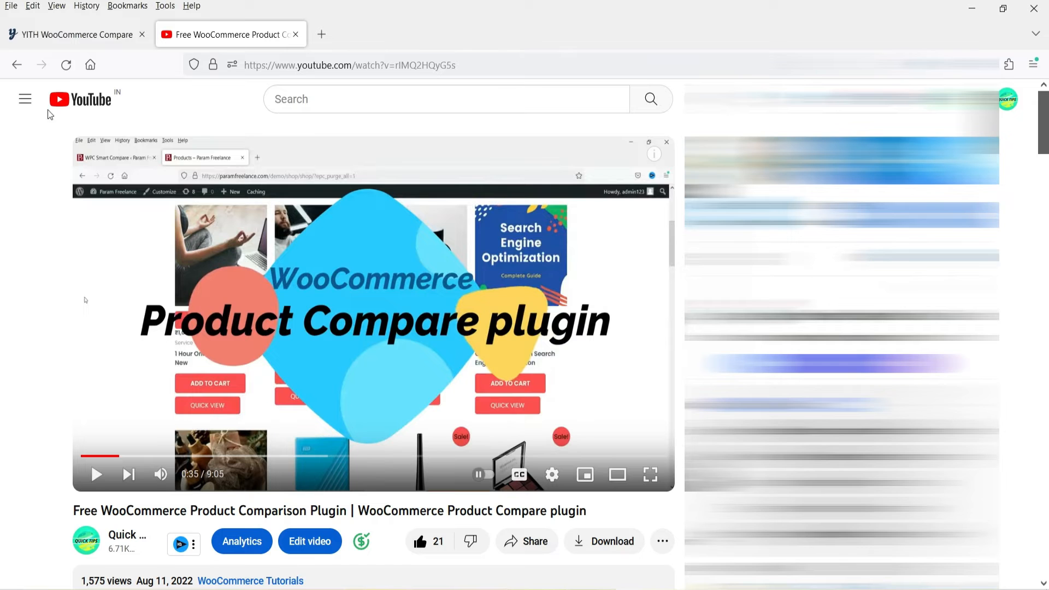
# Step: Switch to the YITH WooCommerce Compare product page and examine its price, overview and premium features
pyautogui.click(76, 35)
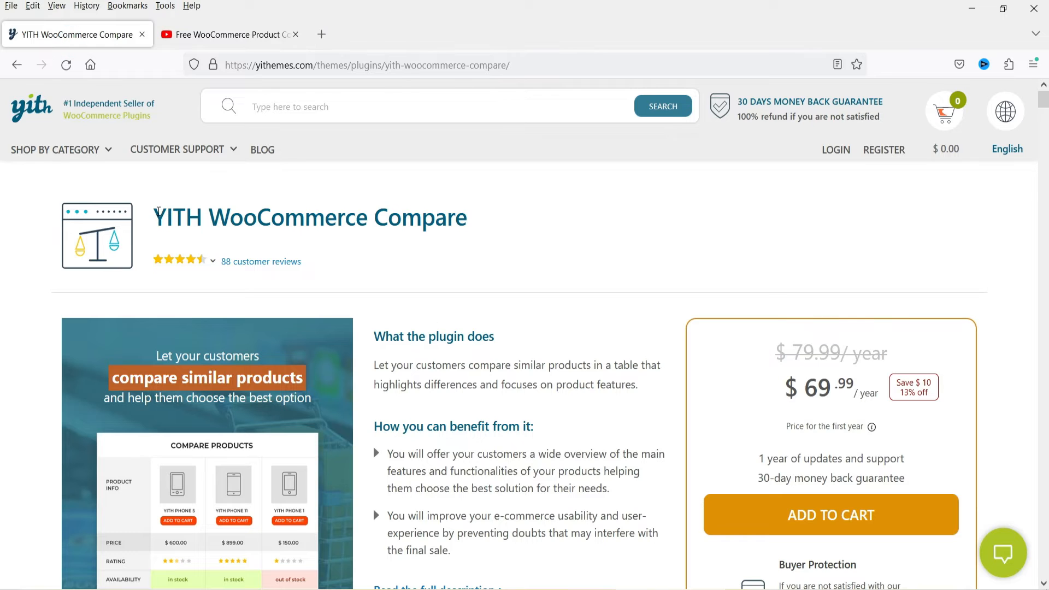
pyautogui.moveTo(158, 211); pyautogui.dragTo(494, 230)
pyautogui.click(532, 229)
pyautogui.doubleClick(810, 389)
pyautogui.click(515, 368)
pyautogui.scroll(-10, 515, 364)
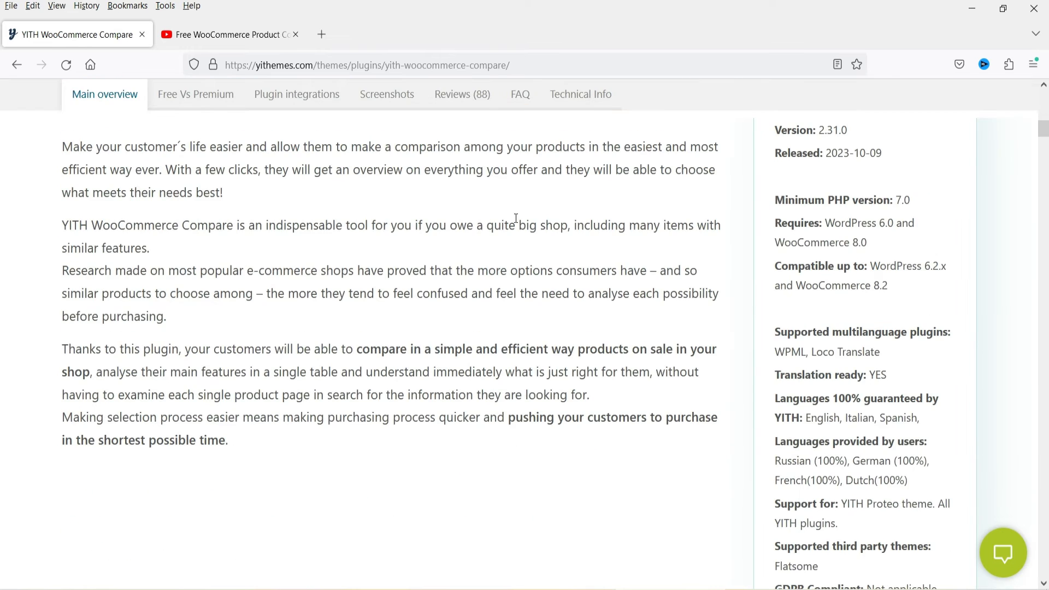
pyautogui.scroll(1, 293, 344)
pyautogui.scroll(-15, 395, 319)
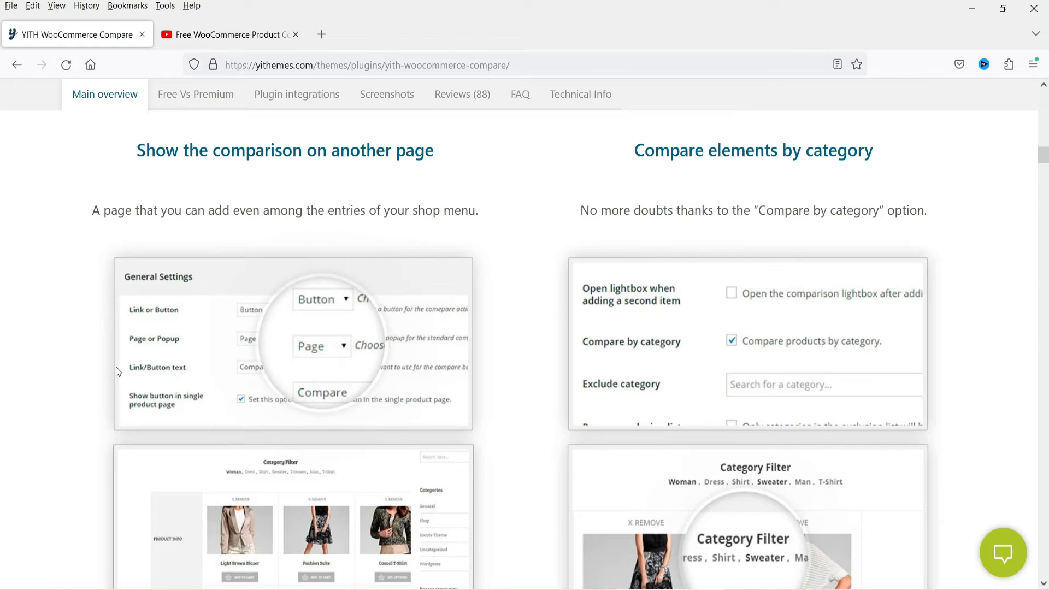
pyautogui.scroll(-6, 119, 373)
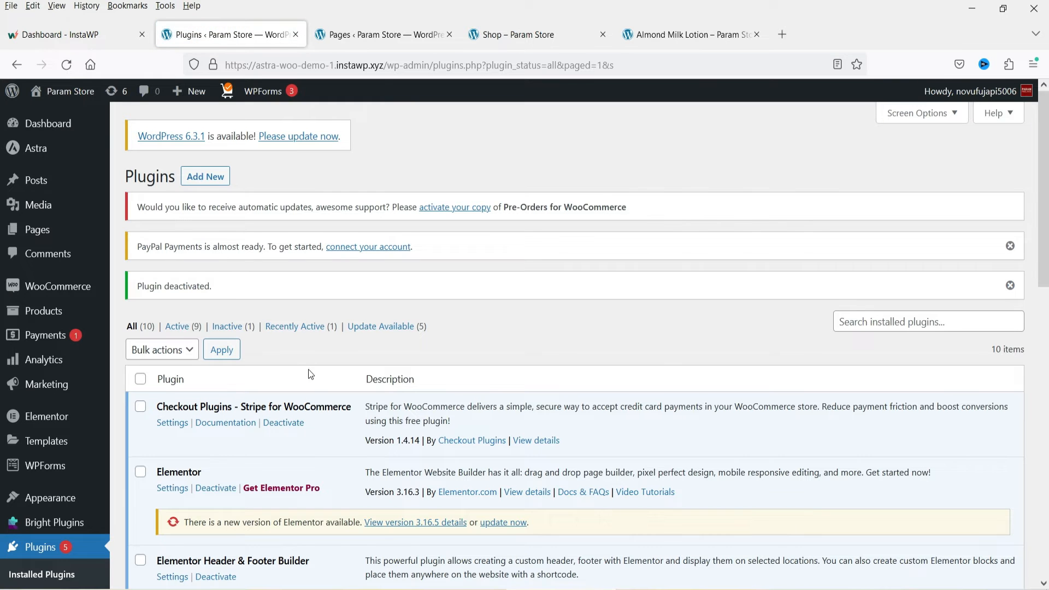
# Step: Upload and install the plugin file yith-woocommerce-compare-premium.zip in WordPress, then activate it
pyautogui.click(208, 177)
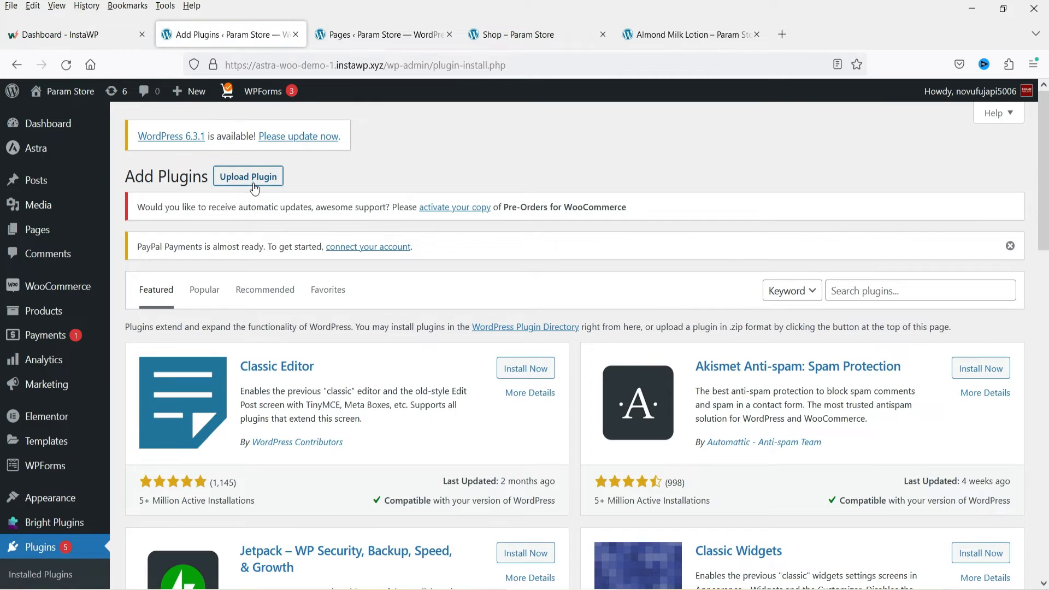
pyautogui.click(253, 180)
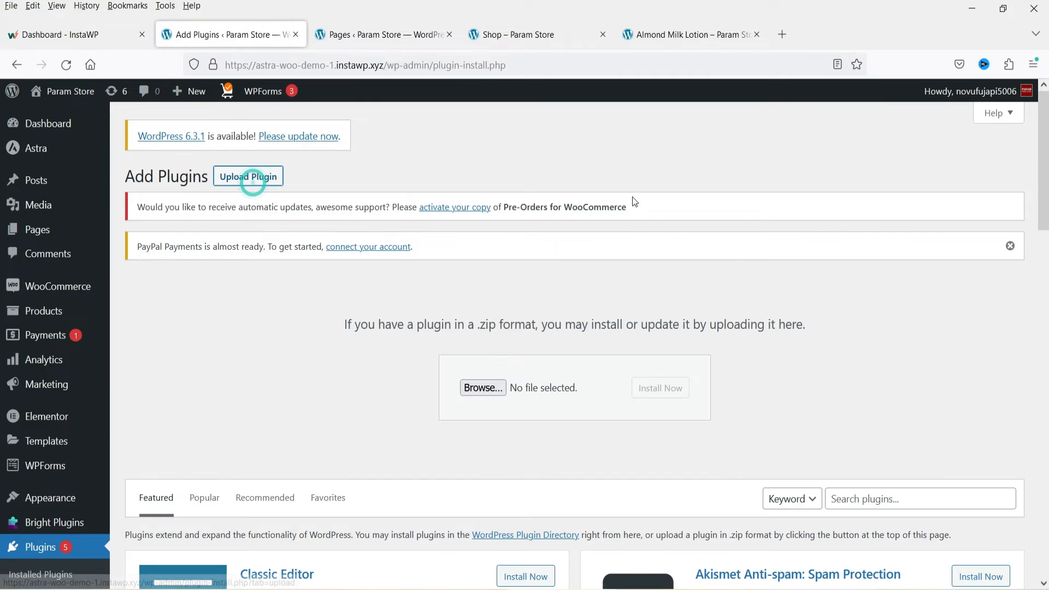
pyautogui.click(484, 389)
pyautogui.doubleClick(262, 101)
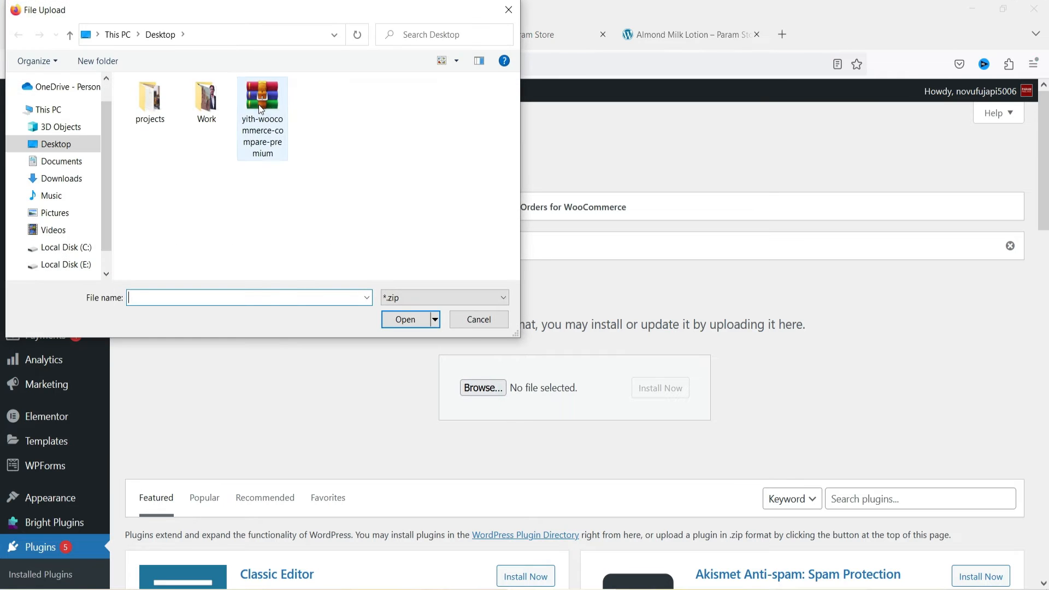
pyautogui.click(683, 382)
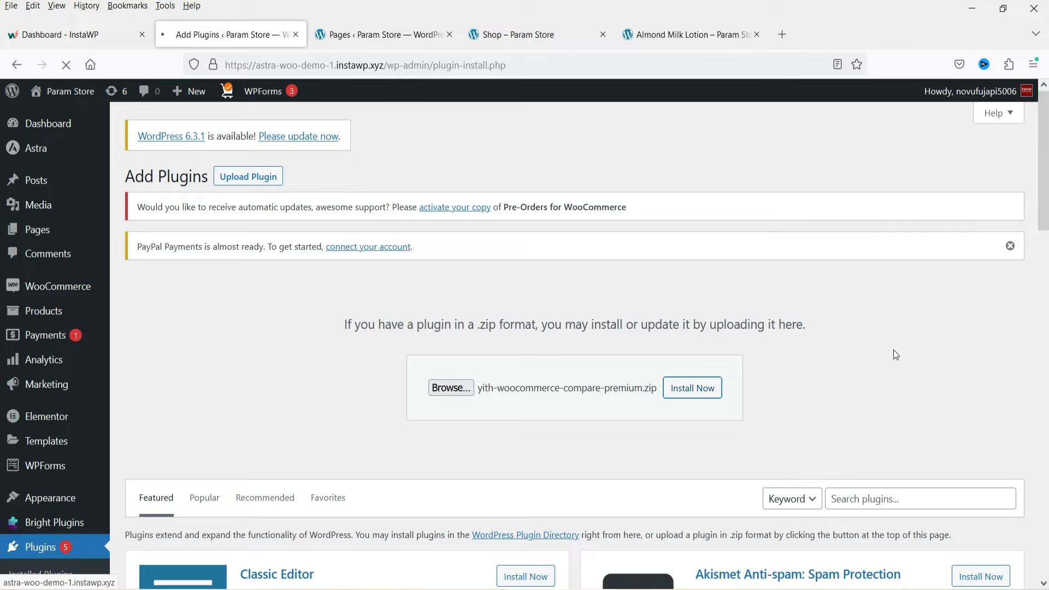
pyautogui.click(170, 392)
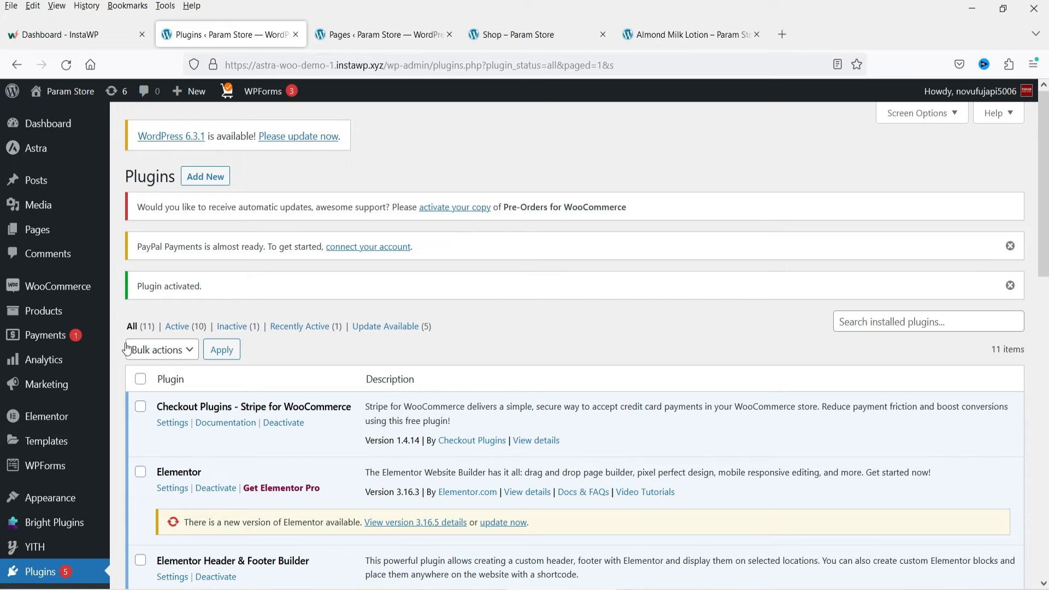
# Step: Open the premium plugin's Compare settings and set Link or Button to Button
pyautogui.moveTo(40, 548)
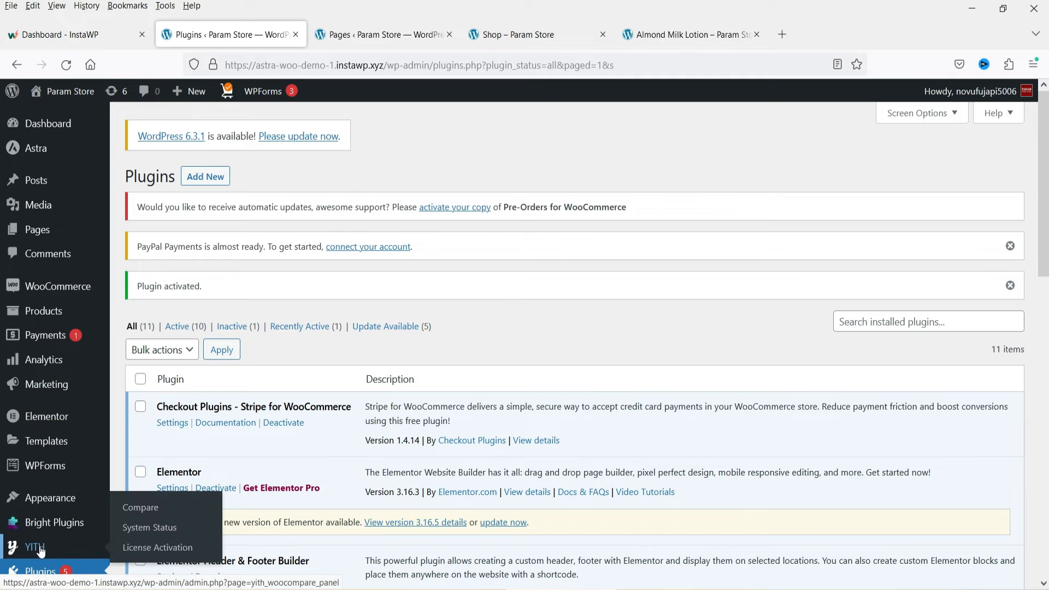
pyautogui.click(140, 507)
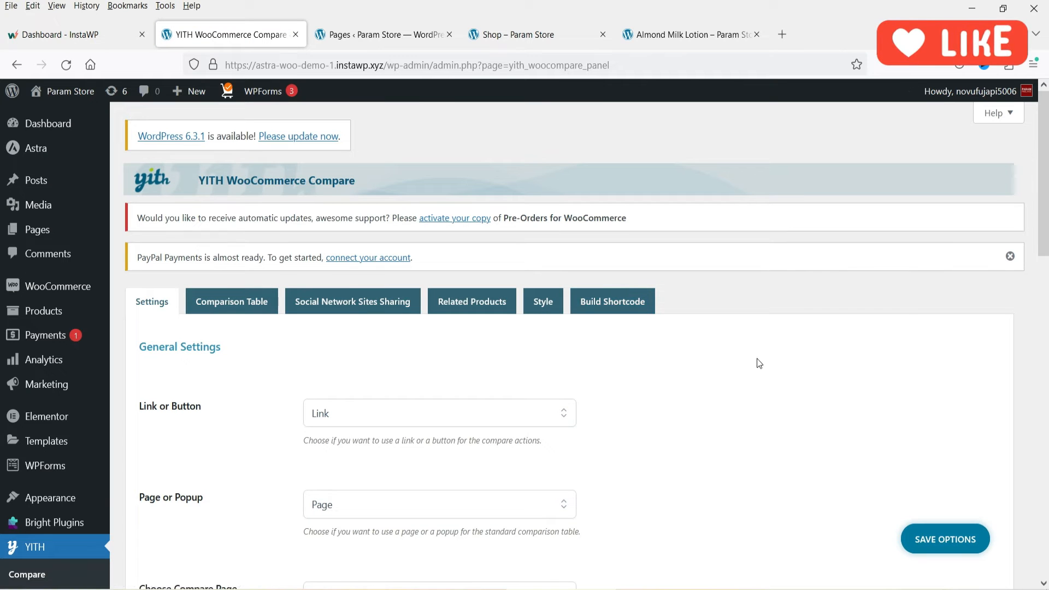
pyautogui.scroll(-4, 714, 346)
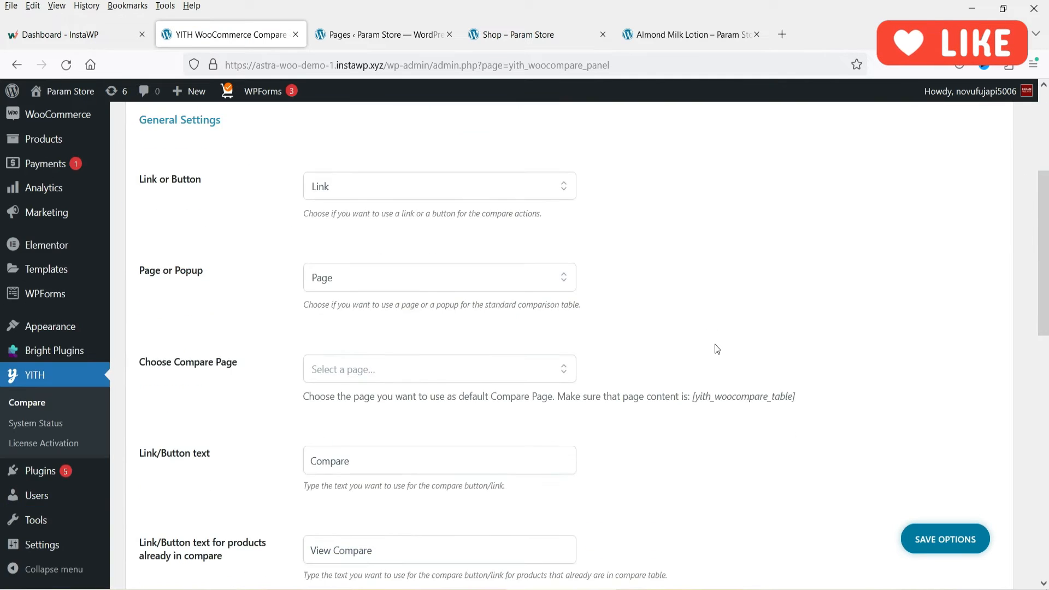
pyautogui.click(386, 188)
pyautogui.click(335, 250)
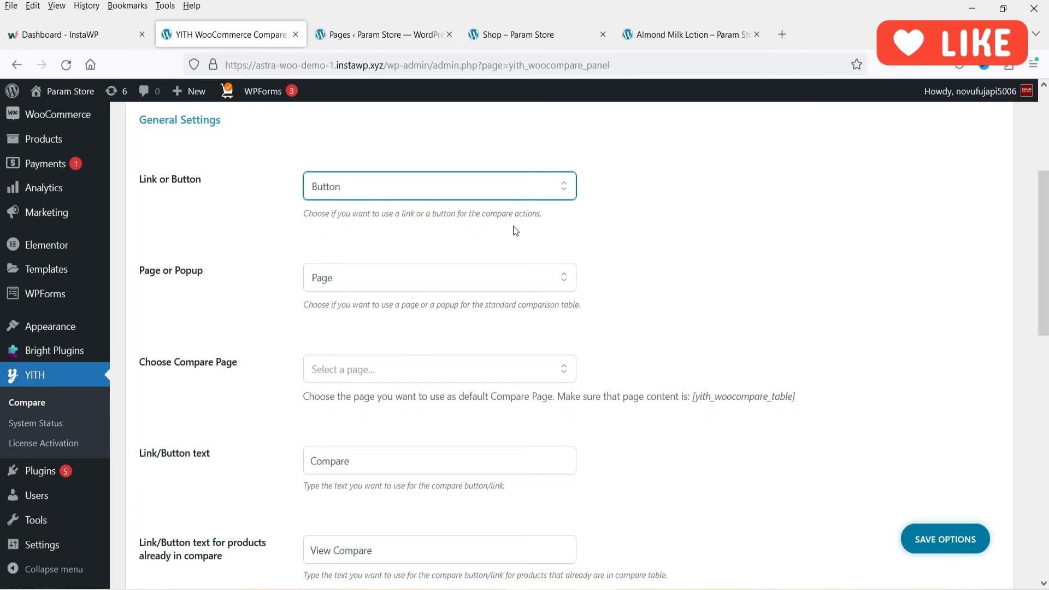
# Step: Set the Page or Popup option for the standard comparison table to Popup
pyautogui.click(334, 290)
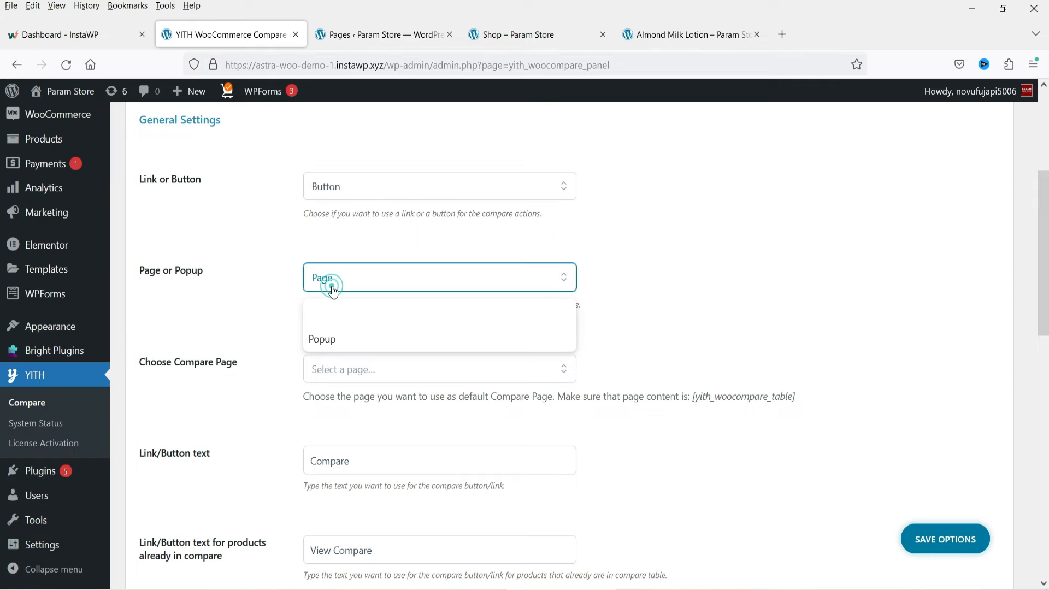
pyautogui.click(345, 343)
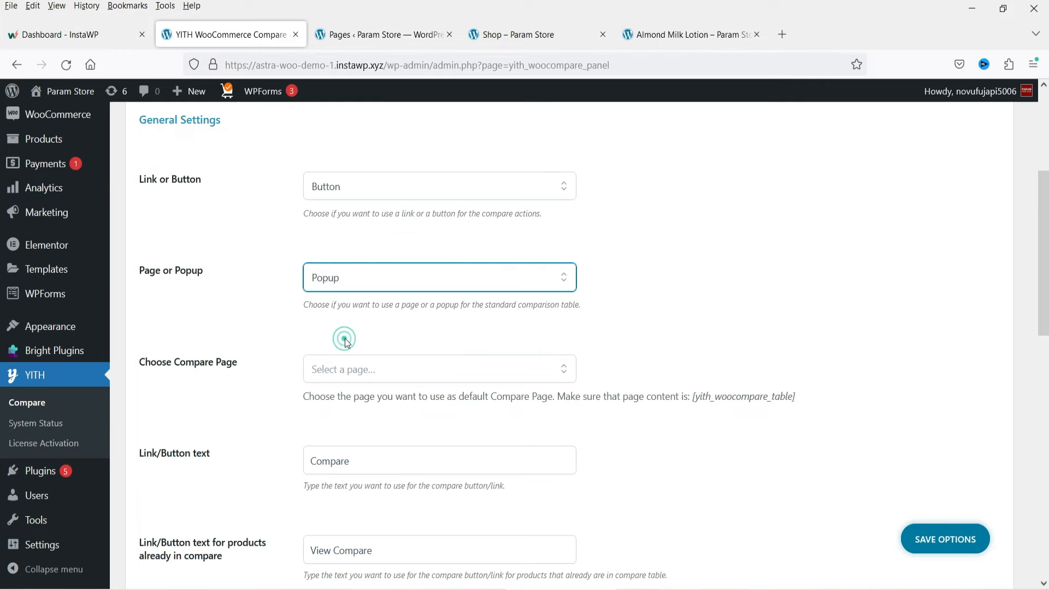
pyautogui.click(332, 277)
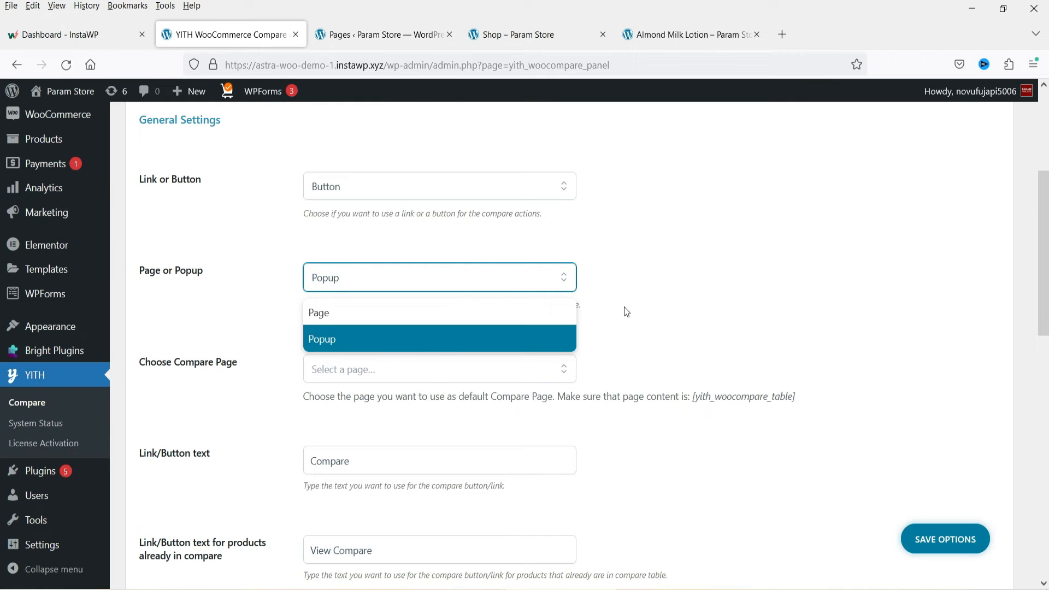
pyautogui.click(753, 272)
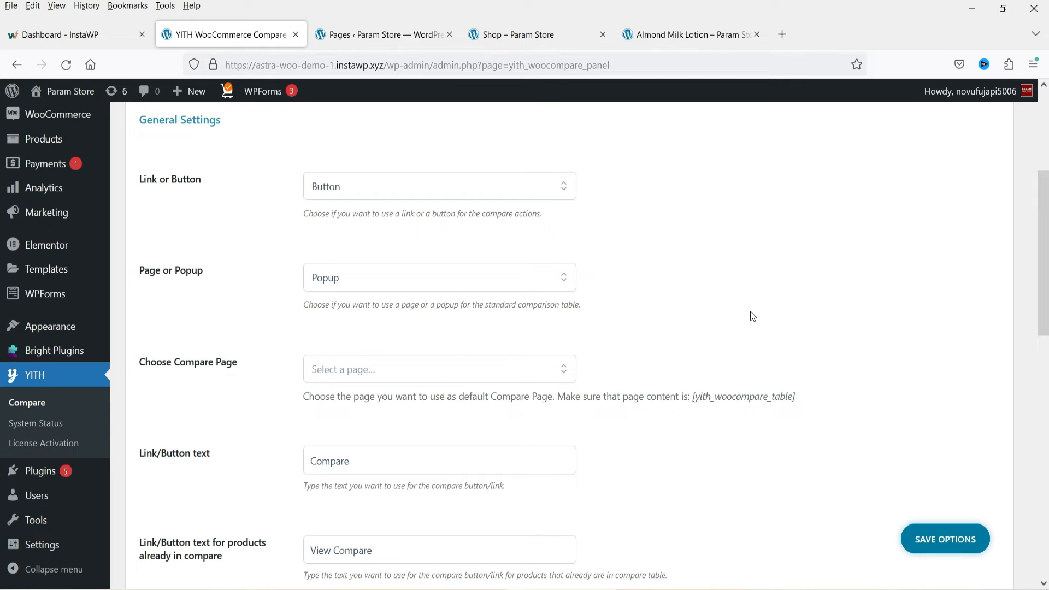
# Step: Look over the product listing and its Compare links on the Shop page, then return to the plugin settings
pyautogui.scroll(5, 683, 194)
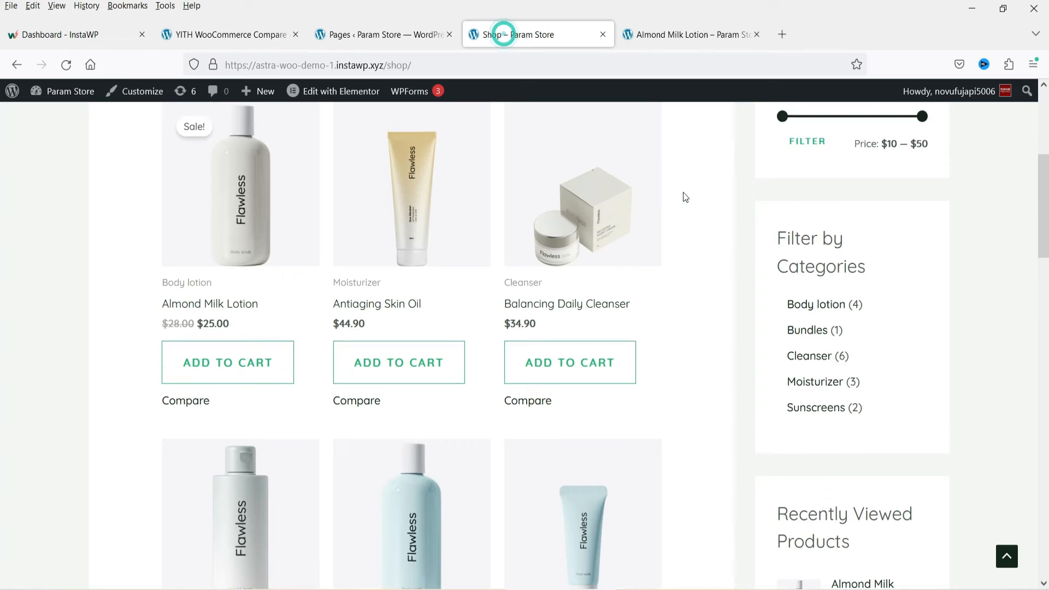
pyautogui.scroll(-10, 947, 278)
pyautogui.scroll(10, 945, 276)
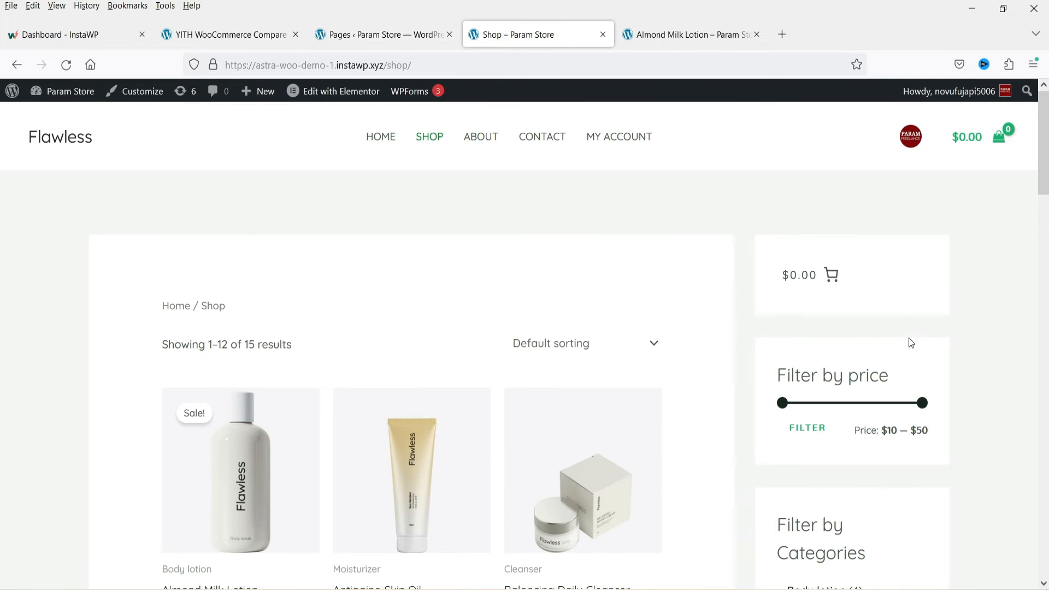
pyautogui.scroll(-3, 557, 519)
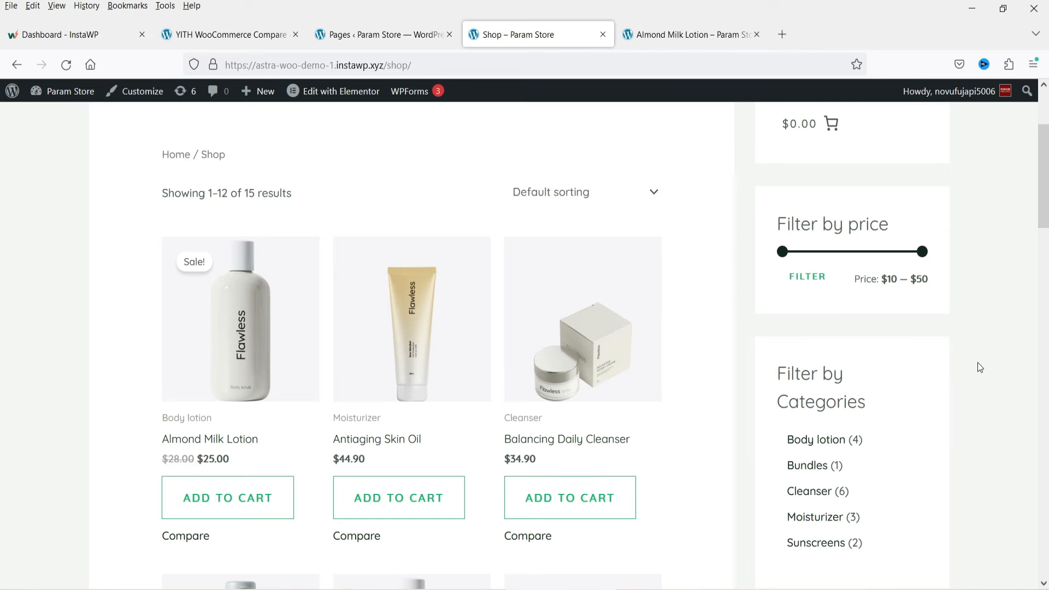
pyautogui.click(226, 36)
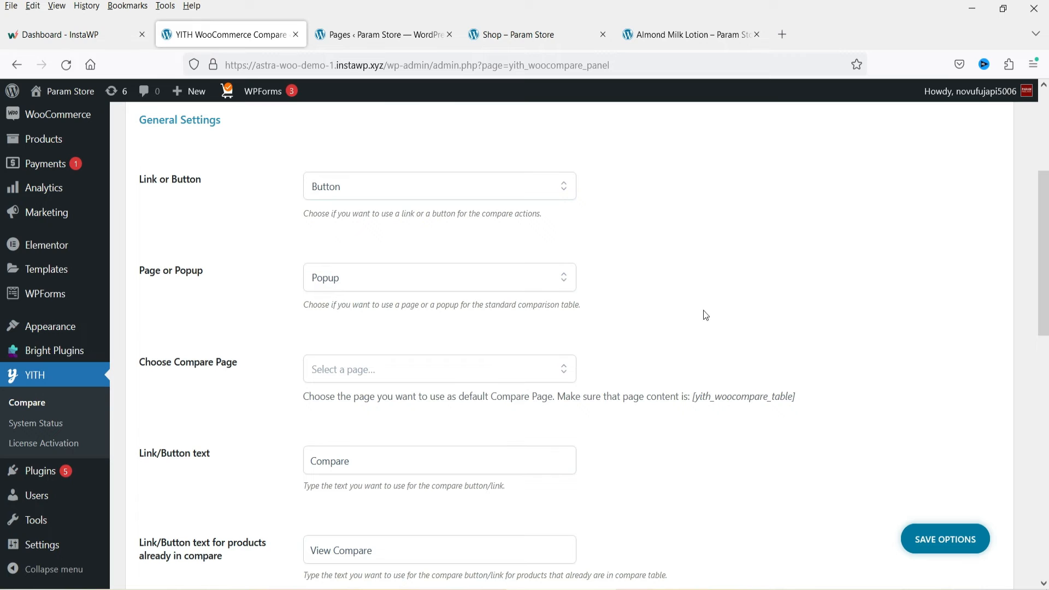
# Step: Look through the pages offered for Choose Compare Page and close the list without selecting one
pyautogui.scroll(-3, 683, 279)
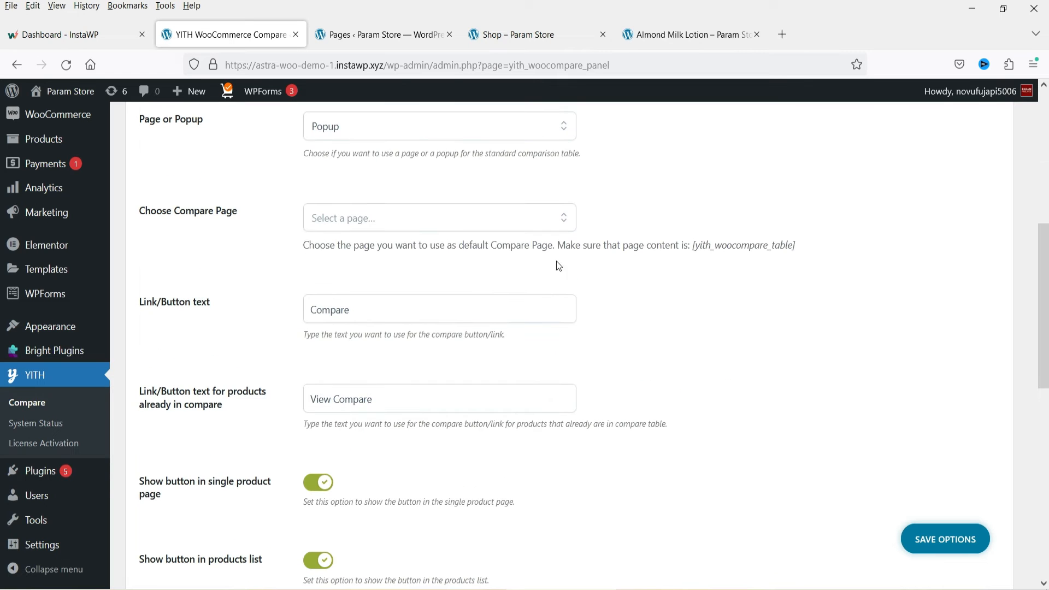
pyautogui.click(381, 220)
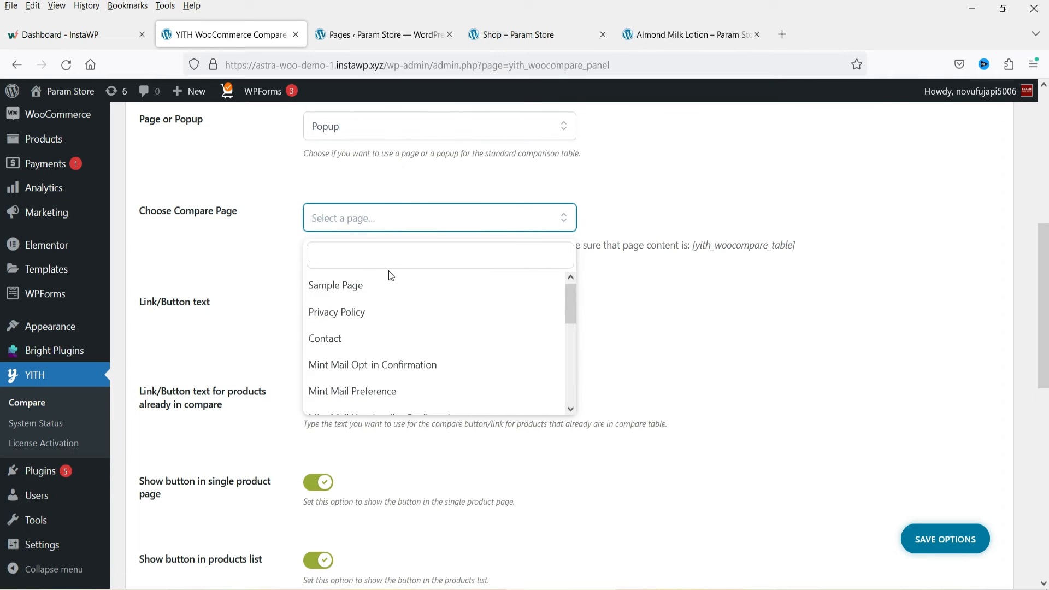
pyautogui.scroll(-5, 426, 314)
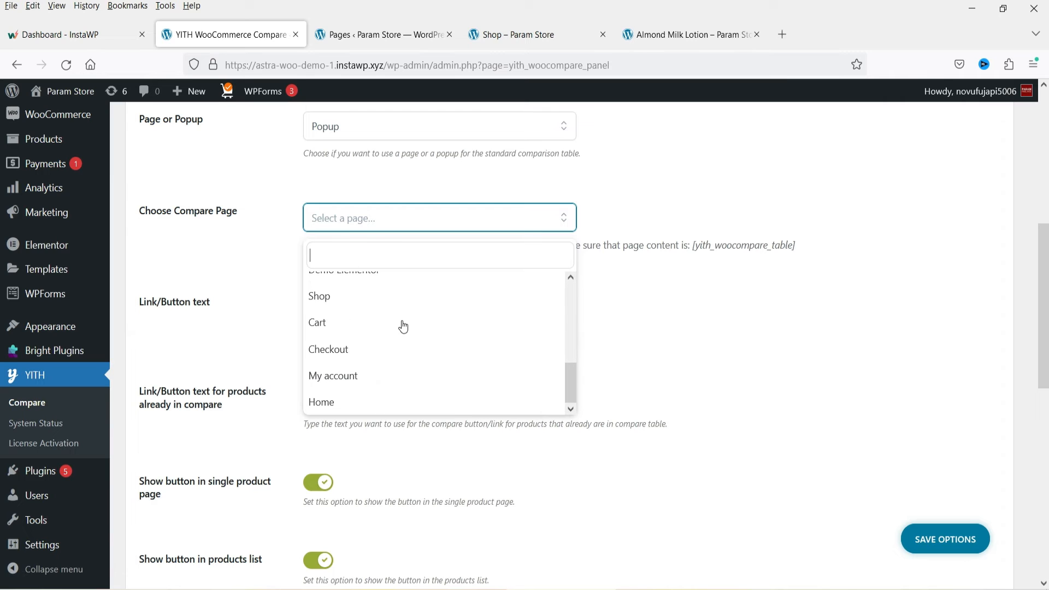
pyautogui.scroll(5, 400, 330)
pyautogui.click(696, 318)
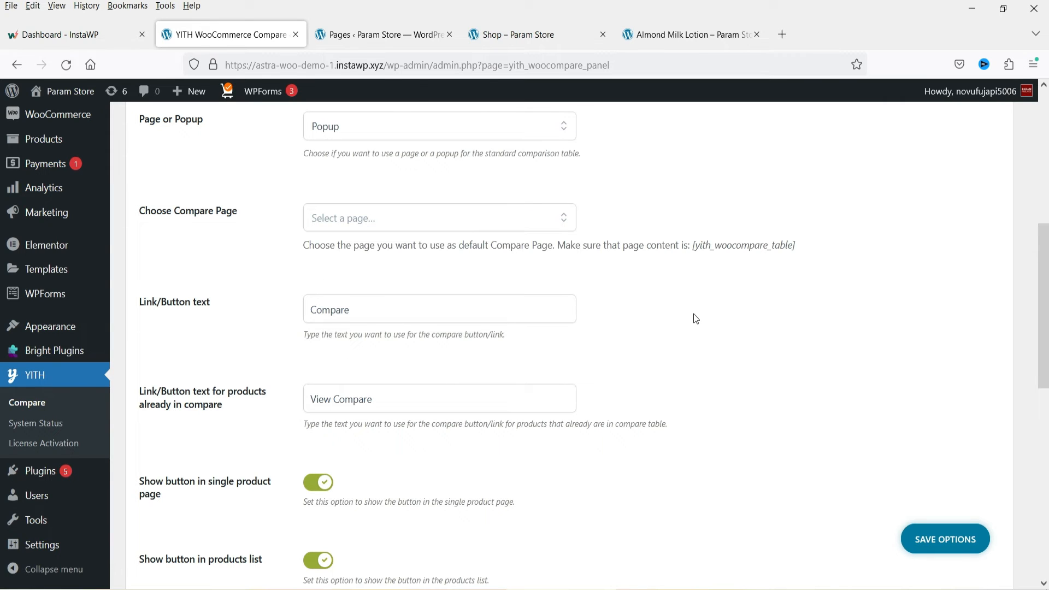
# Step: Review the button text, display, lightbox and category exclusion settings, then save the options
pyautogui.scroll(-2, 377, 235)
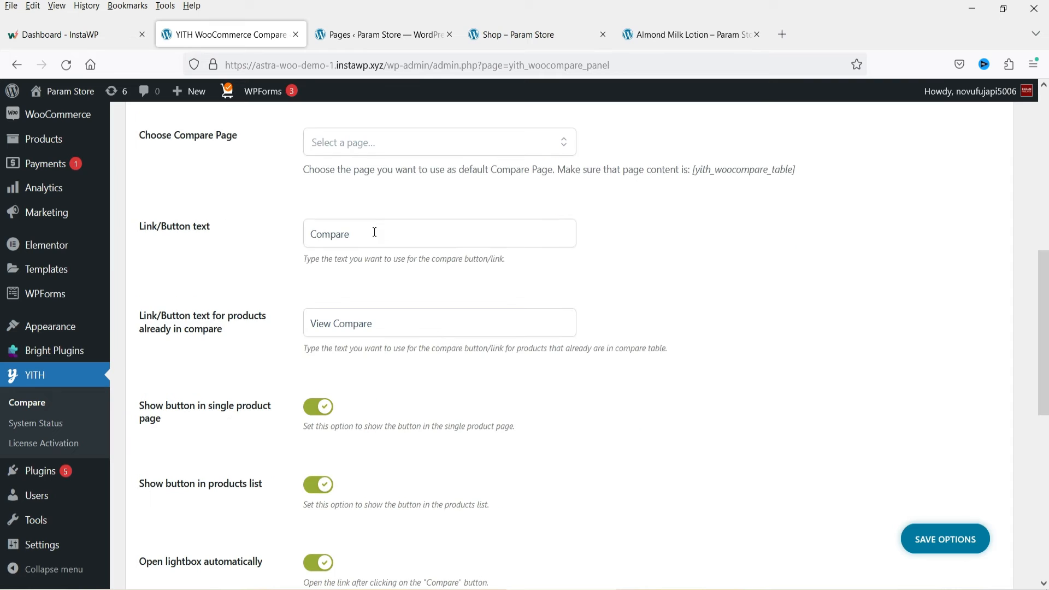
pyautogui.click(376, 232)
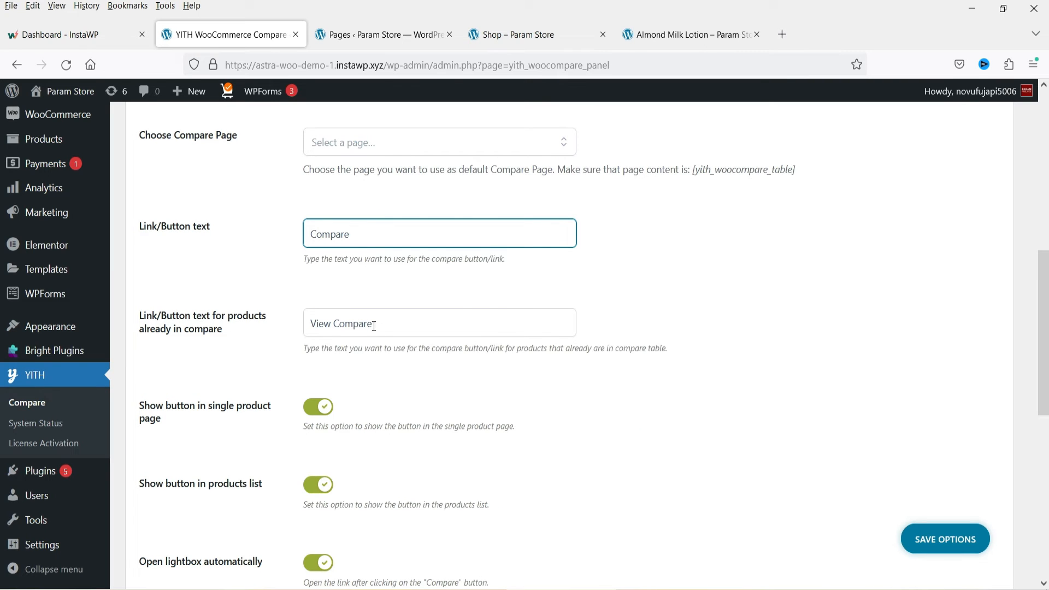
pyautogui.scroll(-4, 385, 326)
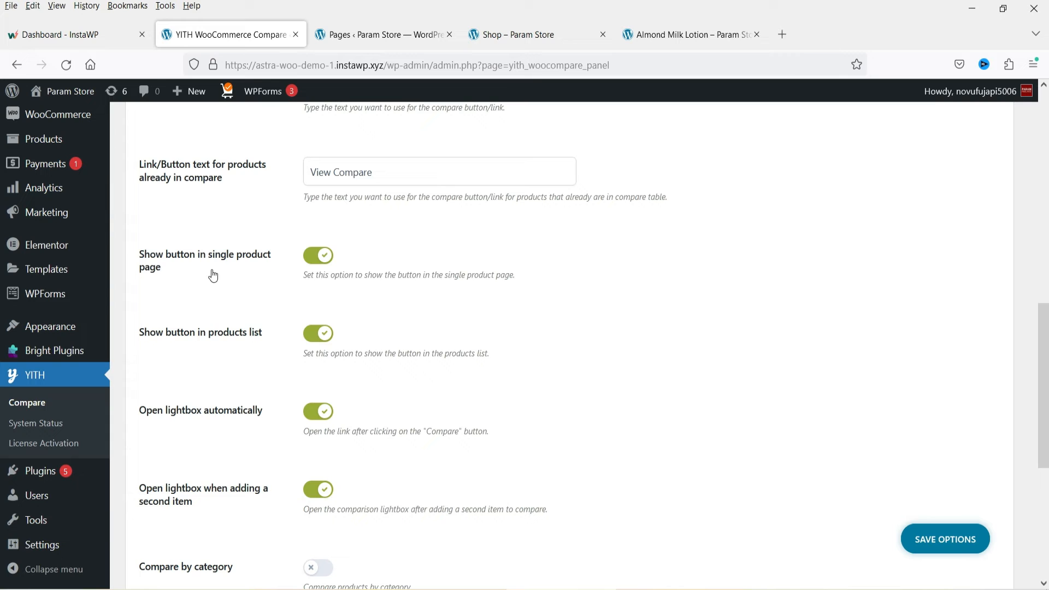
pyautogui.scroll(-6, 338, 328)
pyautogui.scroll(4, 372, 360)
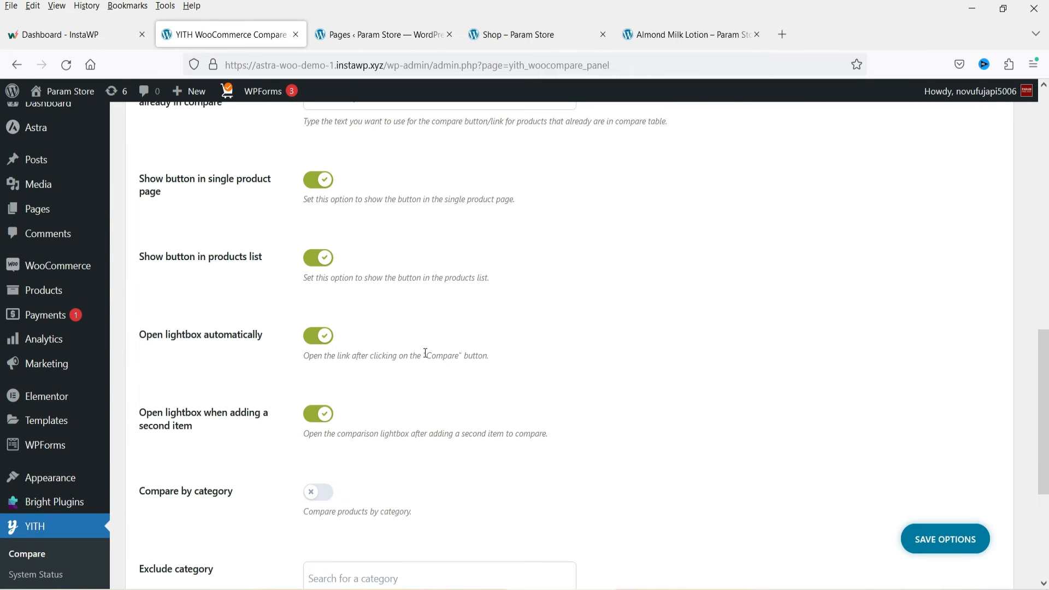
pyautogui.scroll(-3, 427, 359)
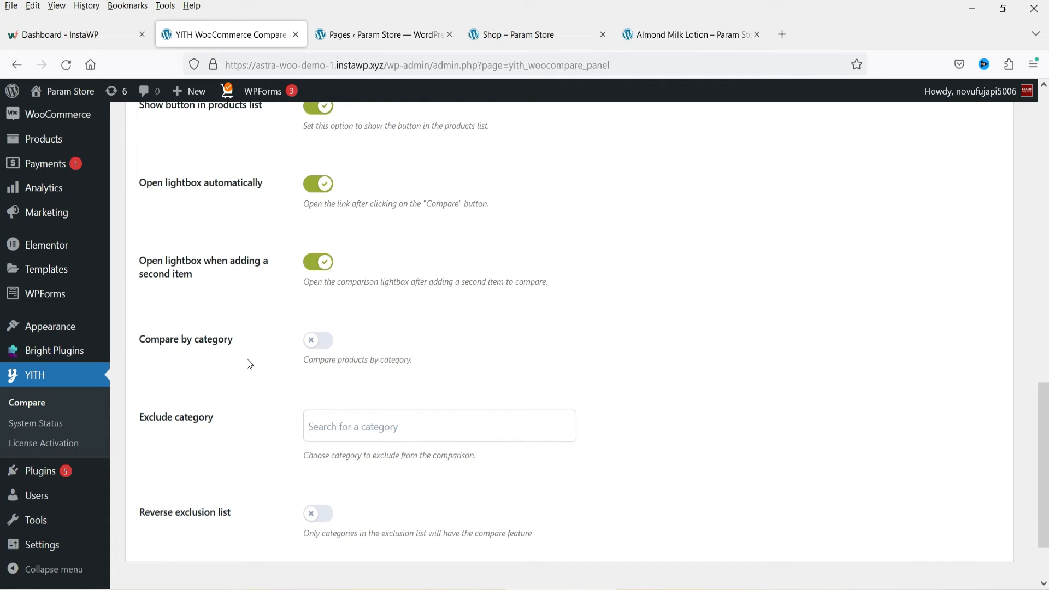
pyautogui.scroll(-2, 240, 361)
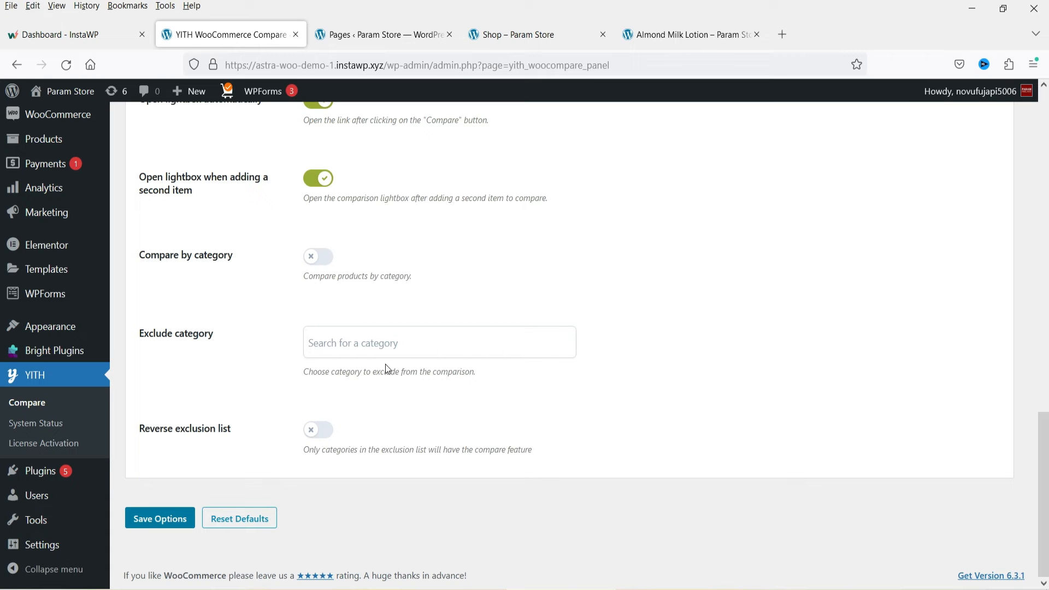
pyautogui.scroll(15, 218, 426)
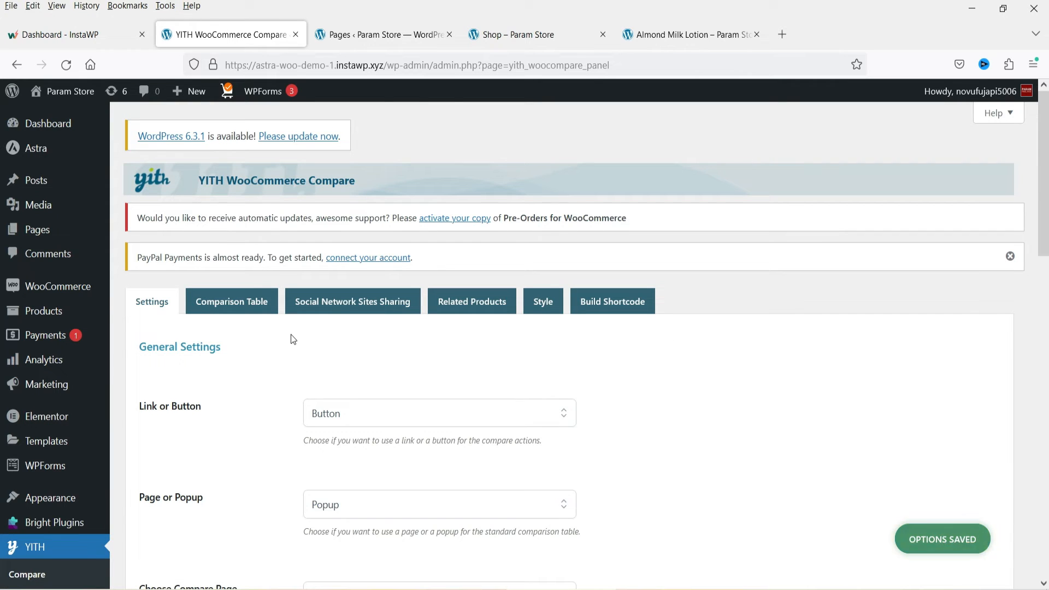
# Step: Review the Comparison Table settings, including title, image, attribute options, fields to show, description and repeated fields
pyautogui.click(233, 304)
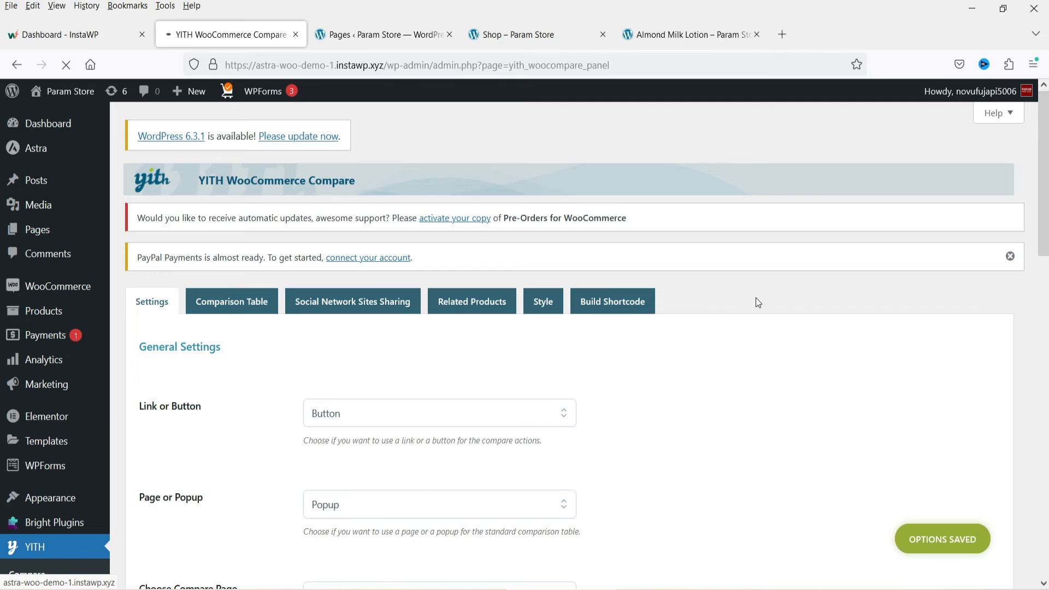
pyautogui.scroll(-3, 759, 303)
pyautogui.scroll(-4, 753, 303)
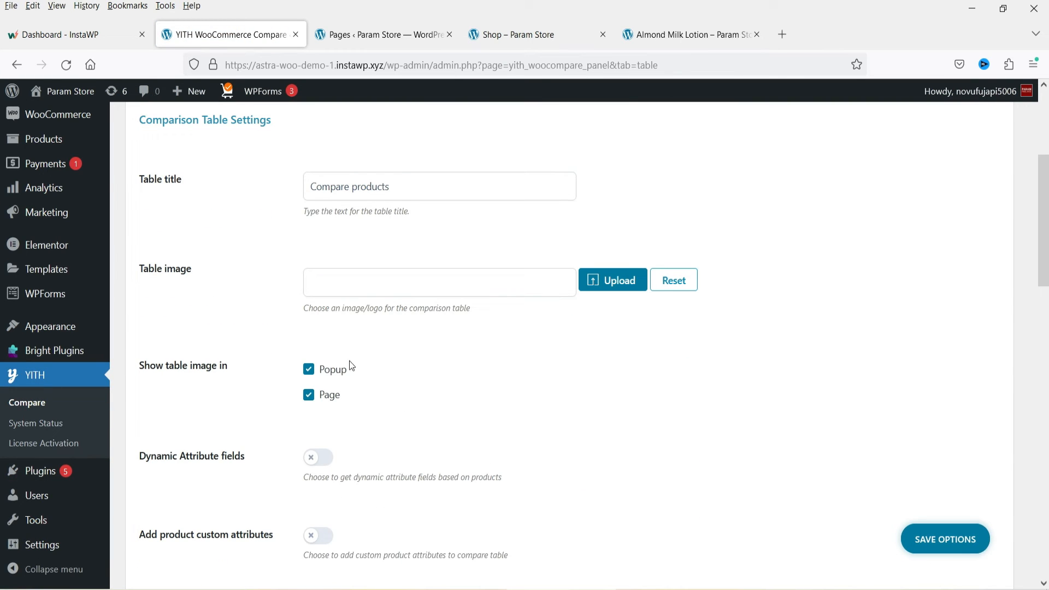
pyautogui.scroll(-1, 362, 328)
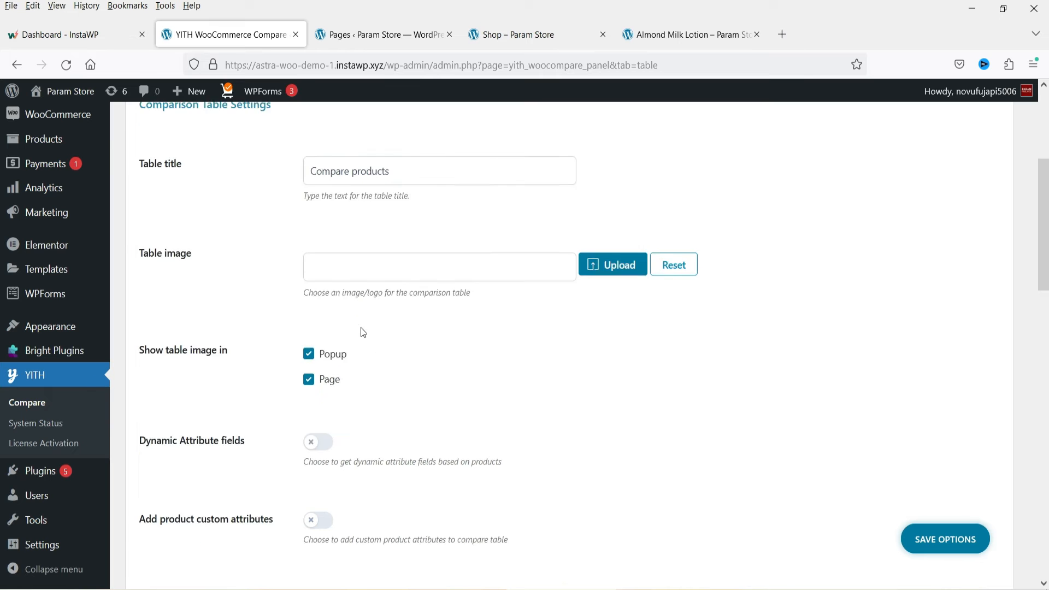
pyautogui.scroll(-3, 363, 332)
pyautogui.scroll(-4, 268, 320)
pyautogui.scroll(3, 260, 328)
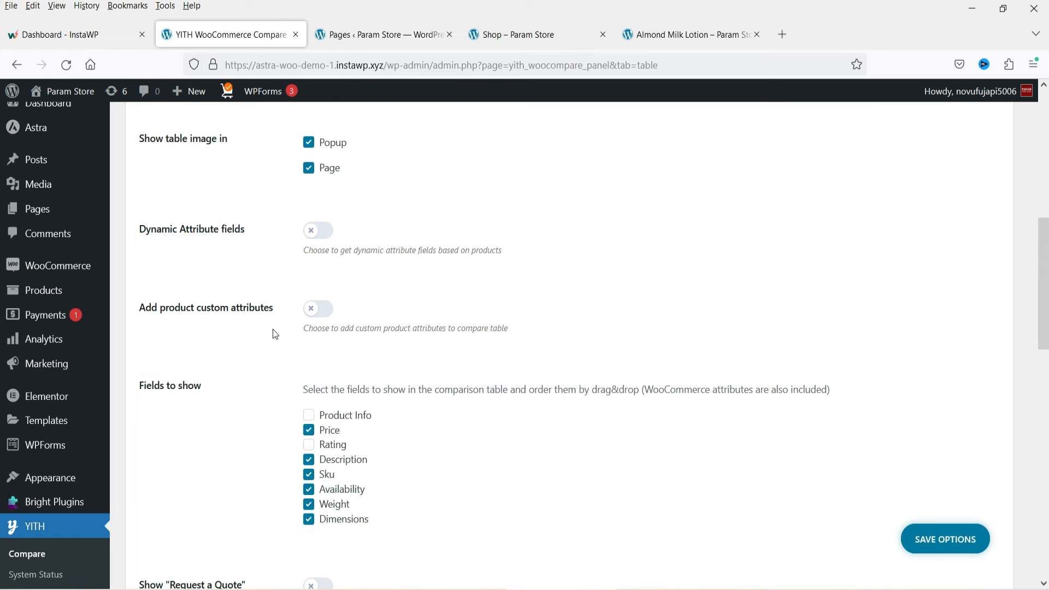
pyautogui.scroll(-3, 273, 329)
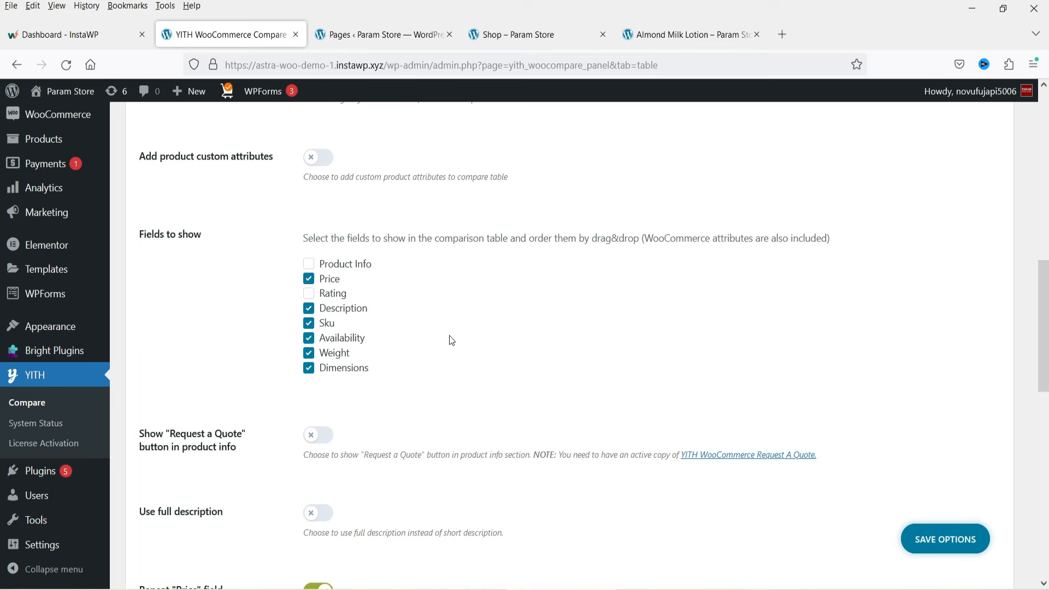
pyautogui.scroll(-4, 432, 328)
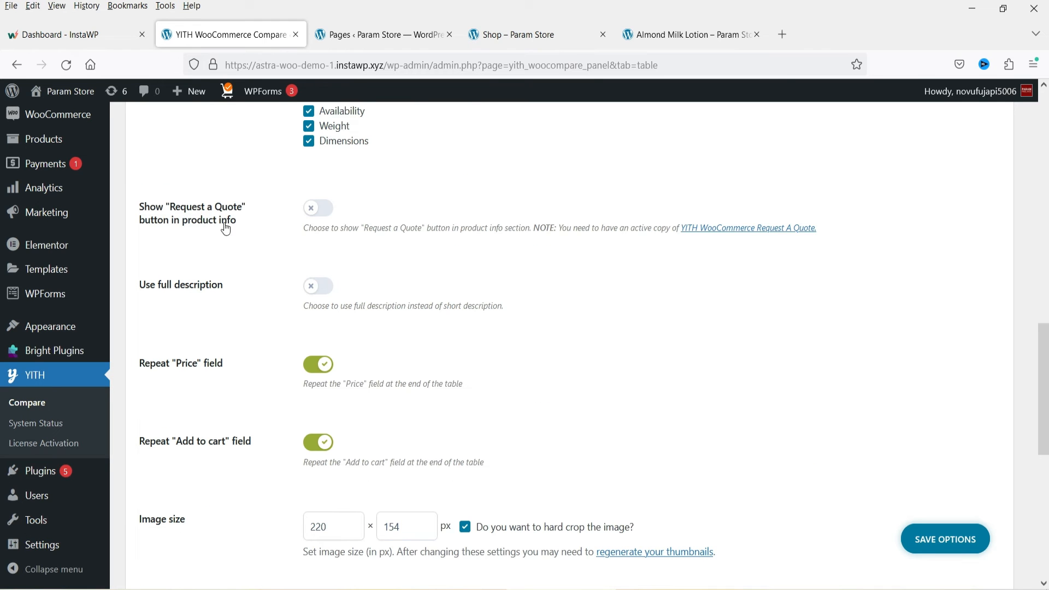
pyautogui.scroll(-1, 173, 297)
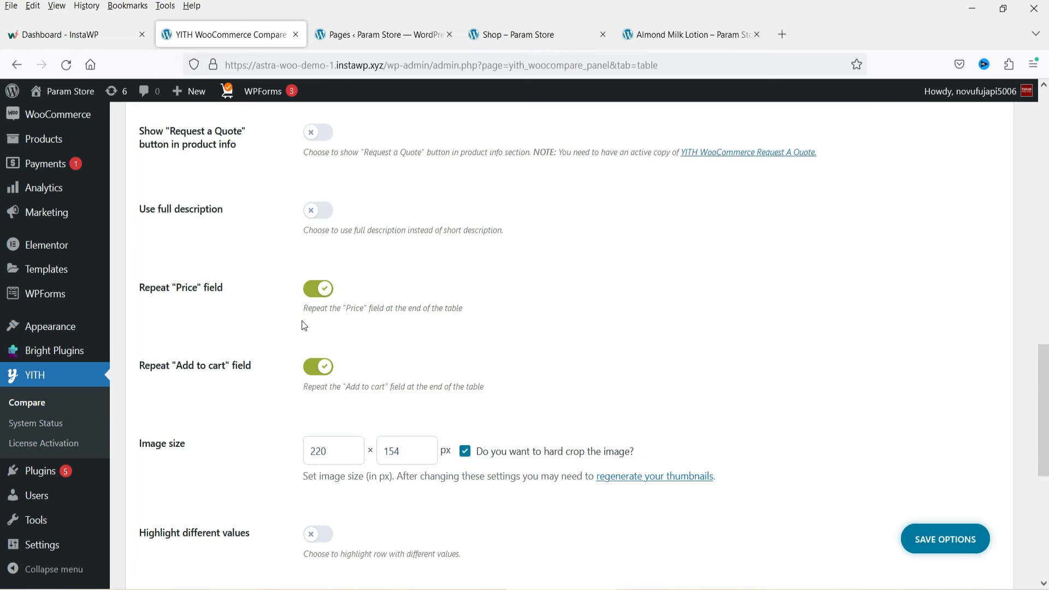
pyautogui.scroll(-4, 304, 325)
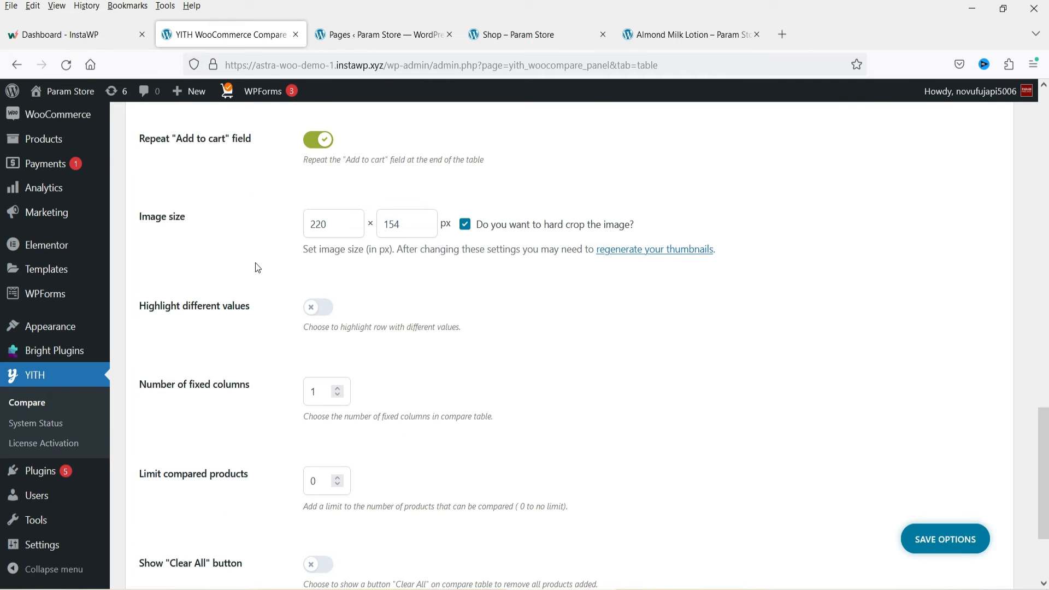
# Step: Enable Highlight different values for the comparison table, then check the Shop page briefly and return to the settings
pyautogui.scroll(-1, 282, 260)
pyautogui.click(321, 234)
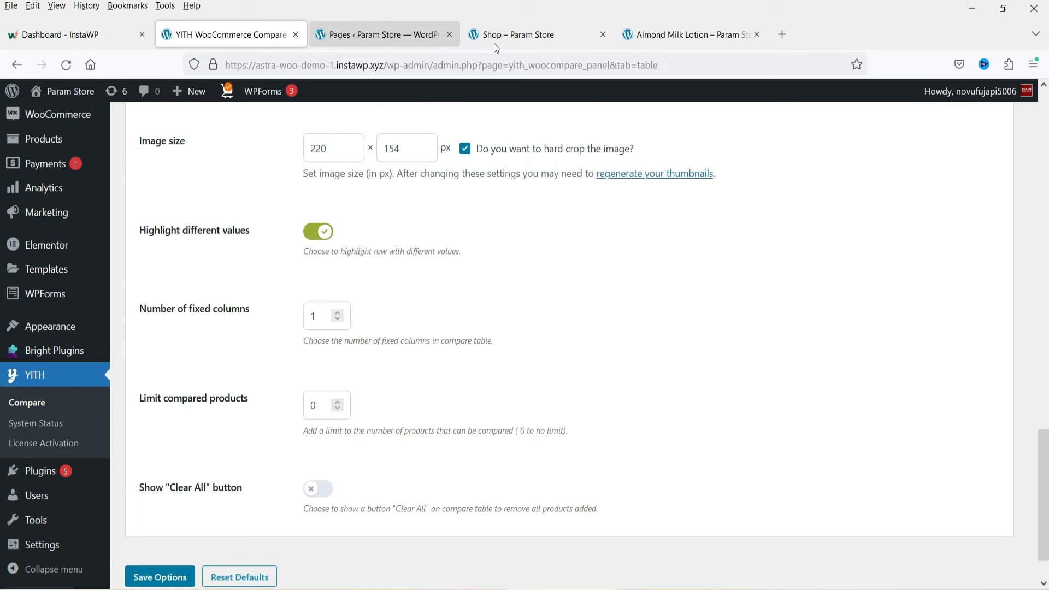
pyautogui.click(511, 42)
pyautogui.click(212, 36)
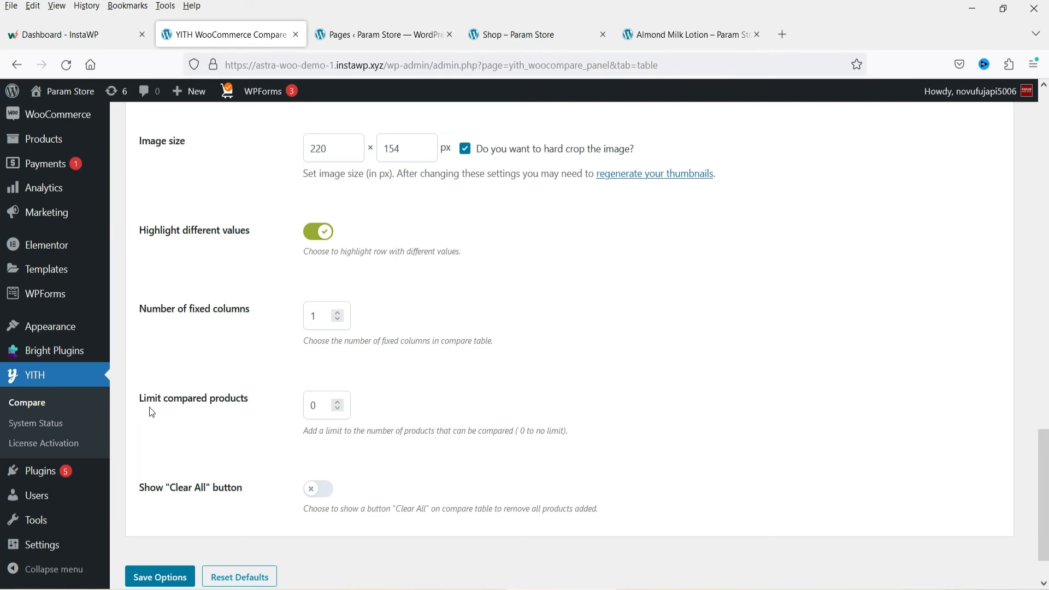
# Step: Limit compared products to 3, enable the "Clear All" button, and save the comparison table options
pyautogui.doubleClick(322, 405)
pyautogui.write('3')
pyautogui.click(318, 489)
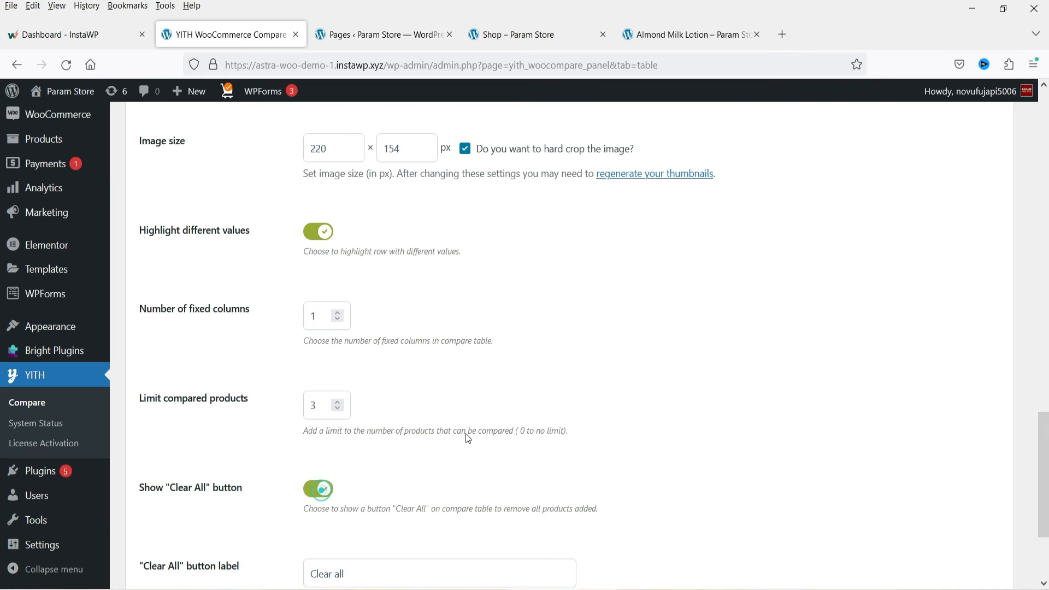
pyautogui.scroll(-3, 439, 404)
pyautogui.click(160, 519)
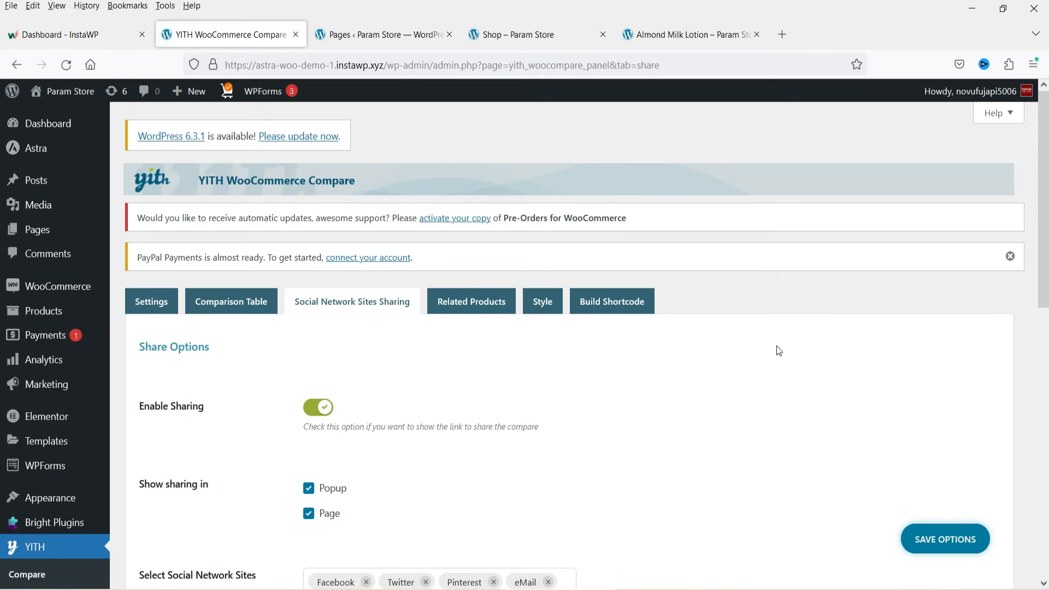
# Step: Review the social network sharing options and the related products options
pyautogui.scroll(-3, 769, 354)
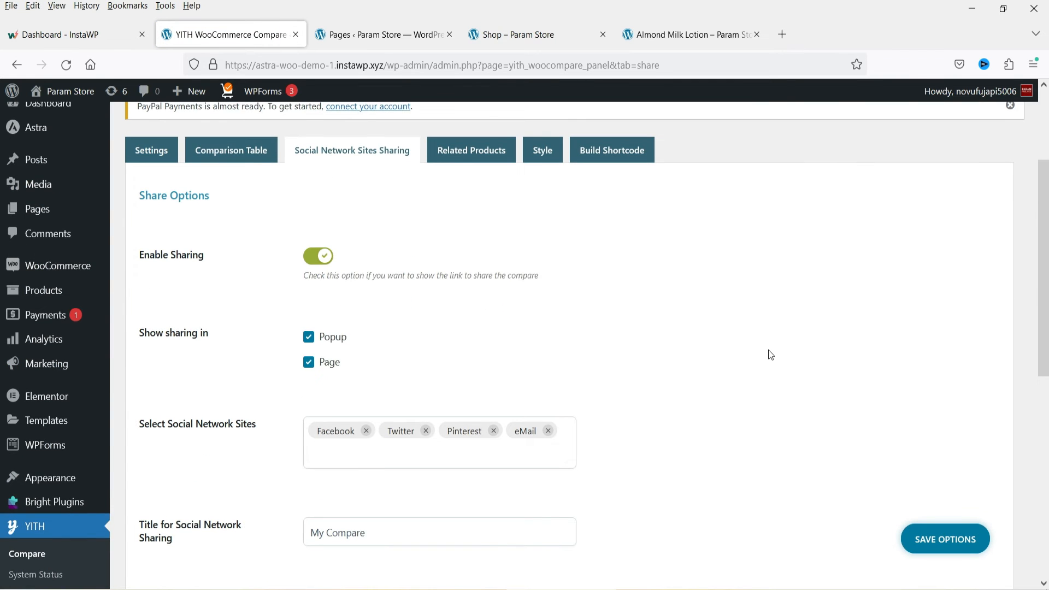
pyautogui.scroll(-6, 770, 355)
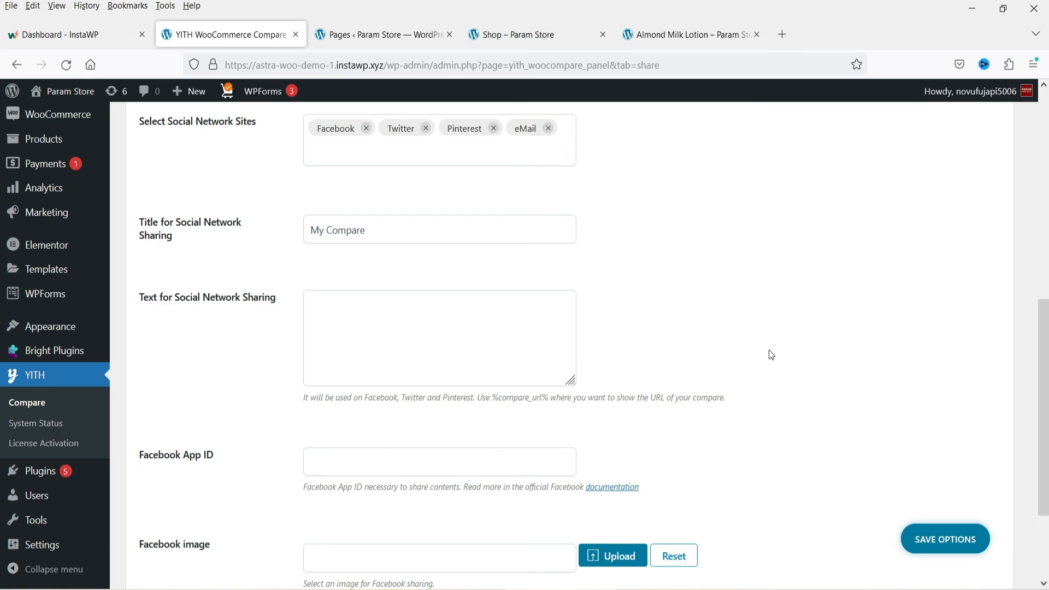
pyautogui.scroll(-3, 768, 349)
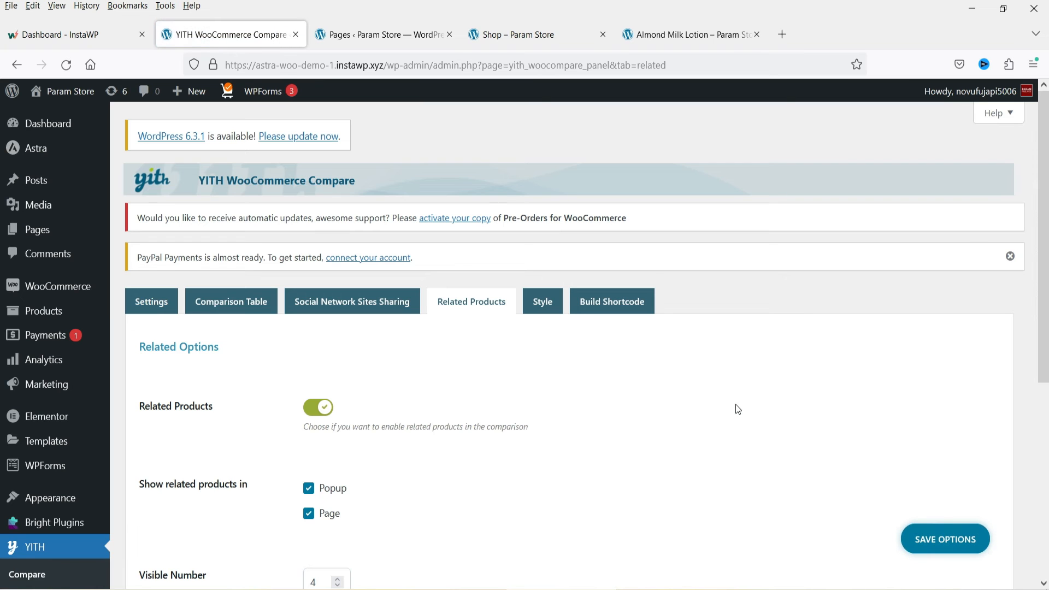
pyautogui.scroll(-4, 638, 389)
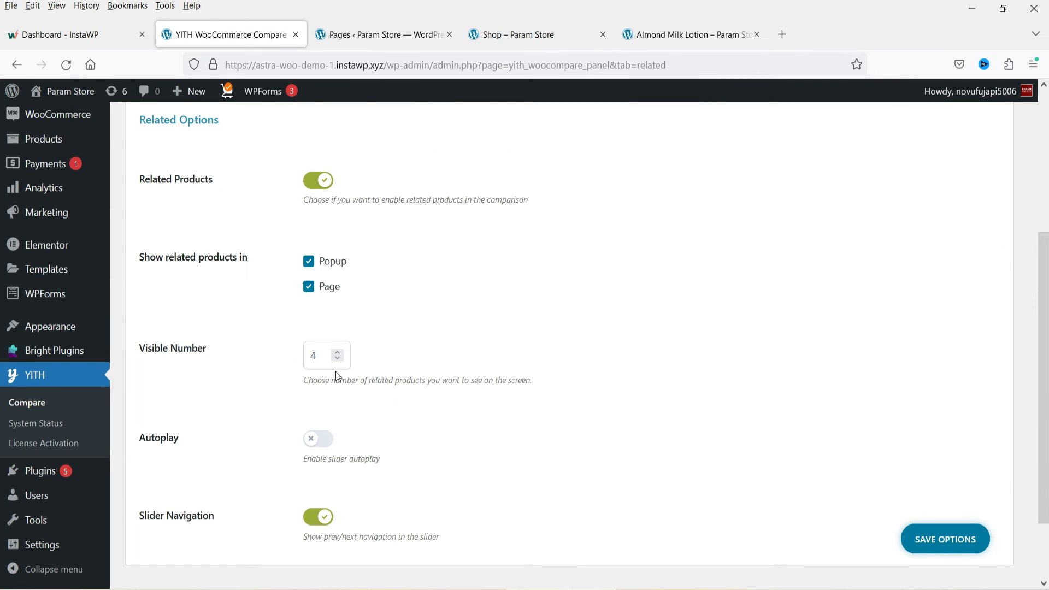
pyautogui.scroll(-2, 398, 419)
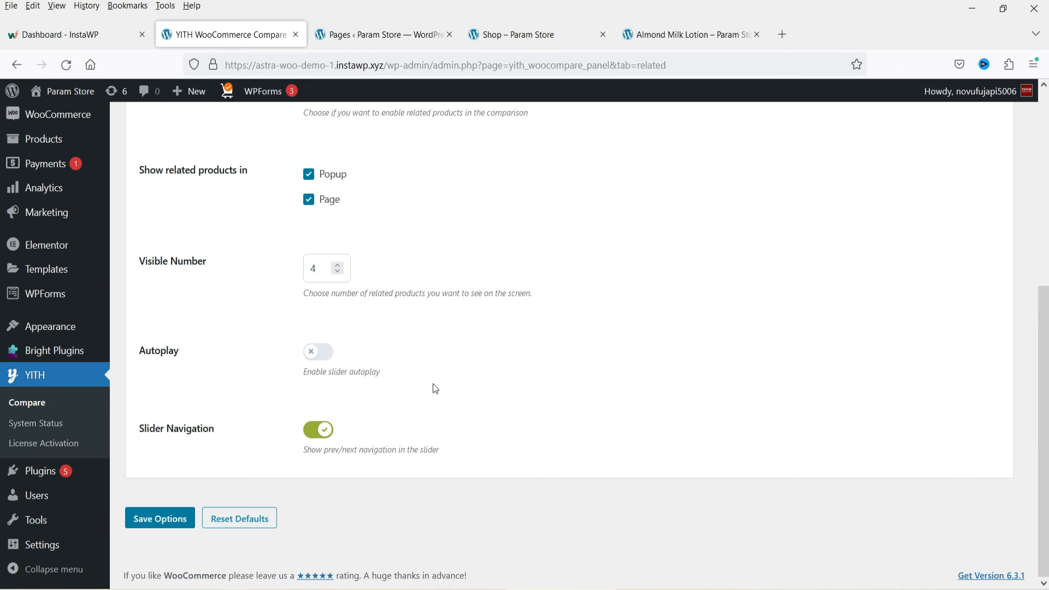
pyautogui.scroll(5, 551, 408)
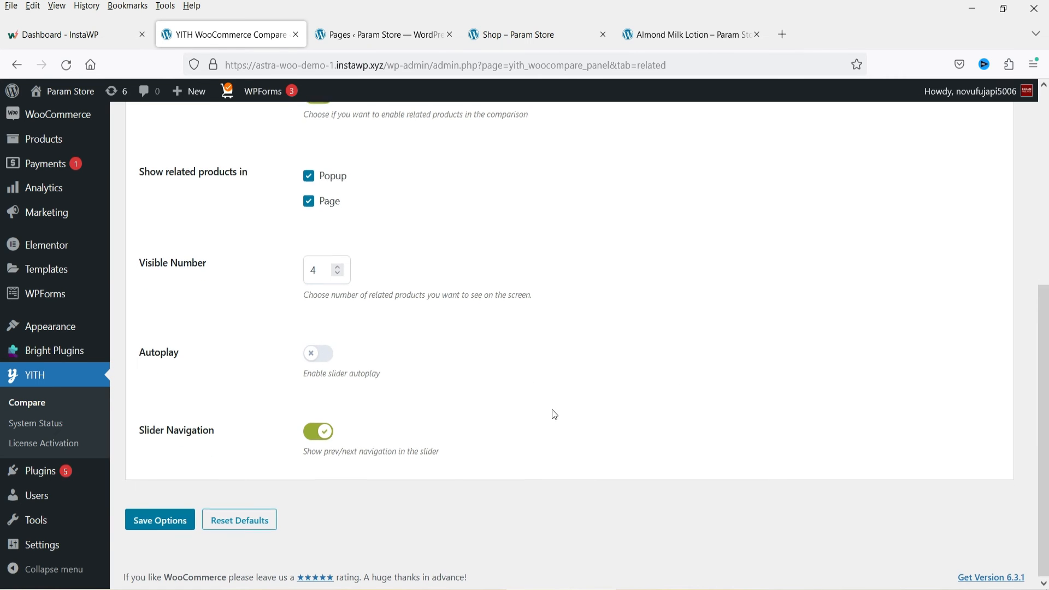
# Step: Review the filter, table, share and related style options, then open the shortcode builder
pyautogui.click(542, 302)
pyautogui.scroll(-3, 305, 193)
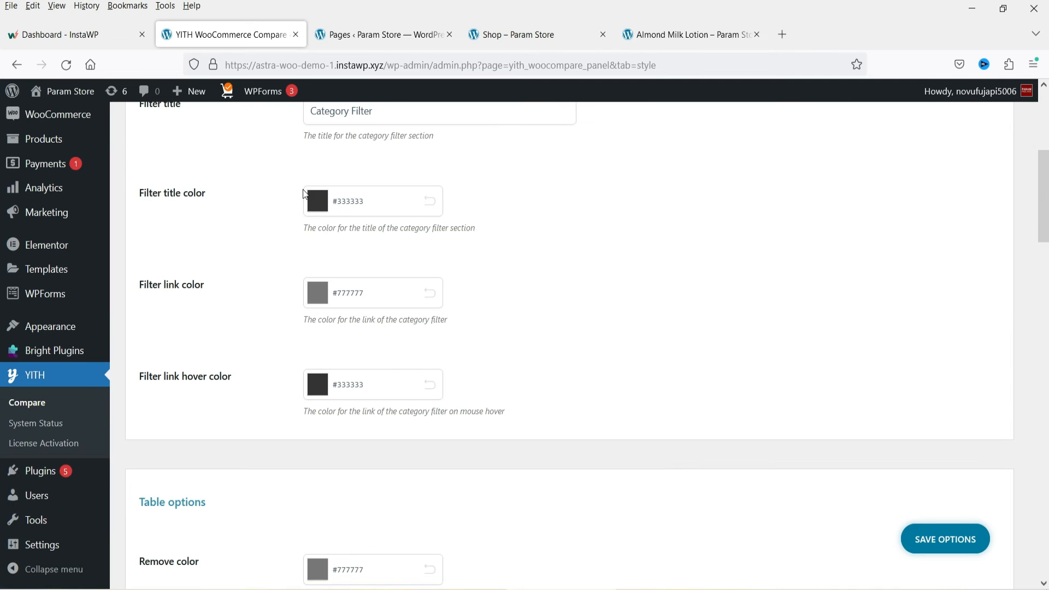
pyautogui.scroll(-15, 572, 330)
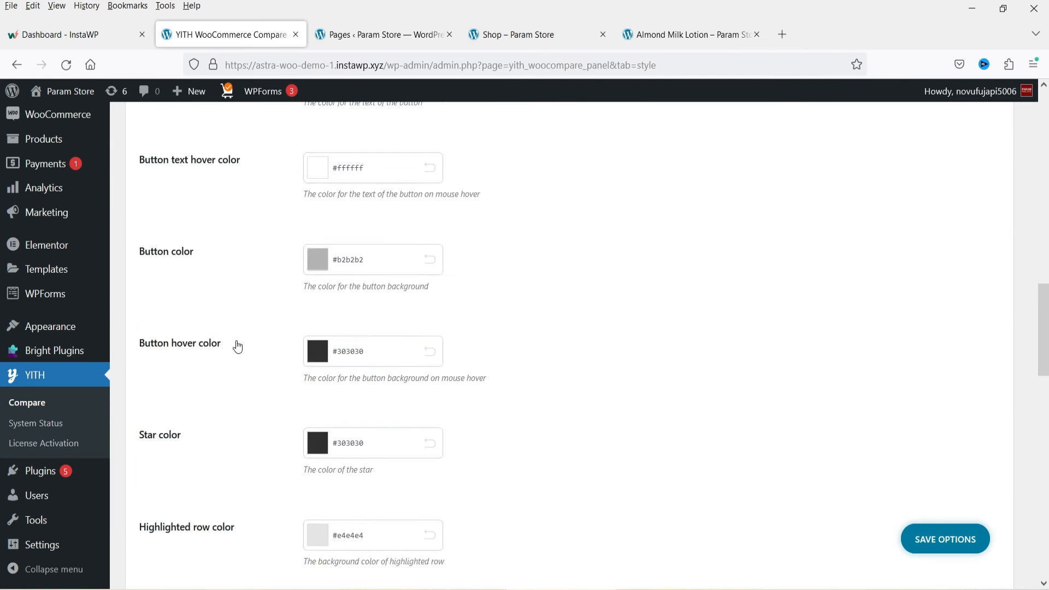
pyautogui.scroll(-7, 241, 345)
pyautogui.scroll(20, 235, 334)
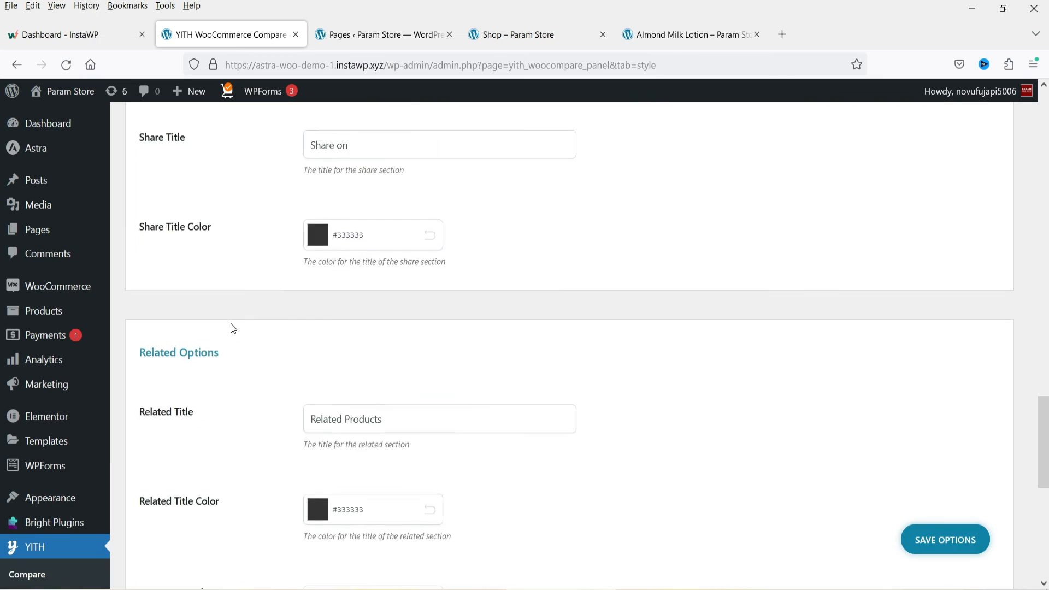
pyautogui.click(612, 301)
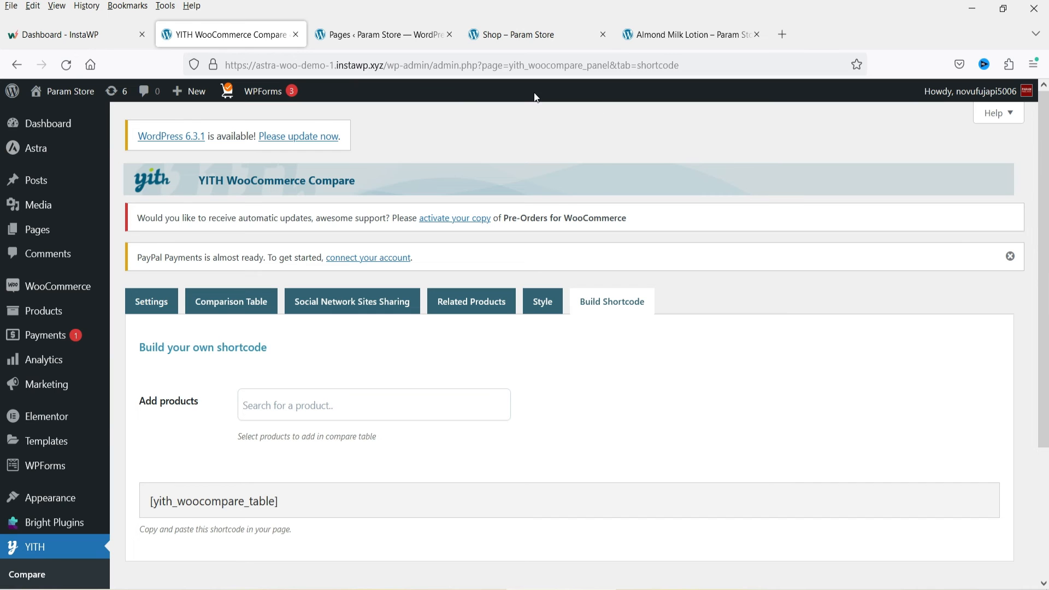
# Step: Reload the Shop page to apply the new compare buttons and open the comparison popup from Balancing Daily Cleanser
pyautogui.click(533, 34)
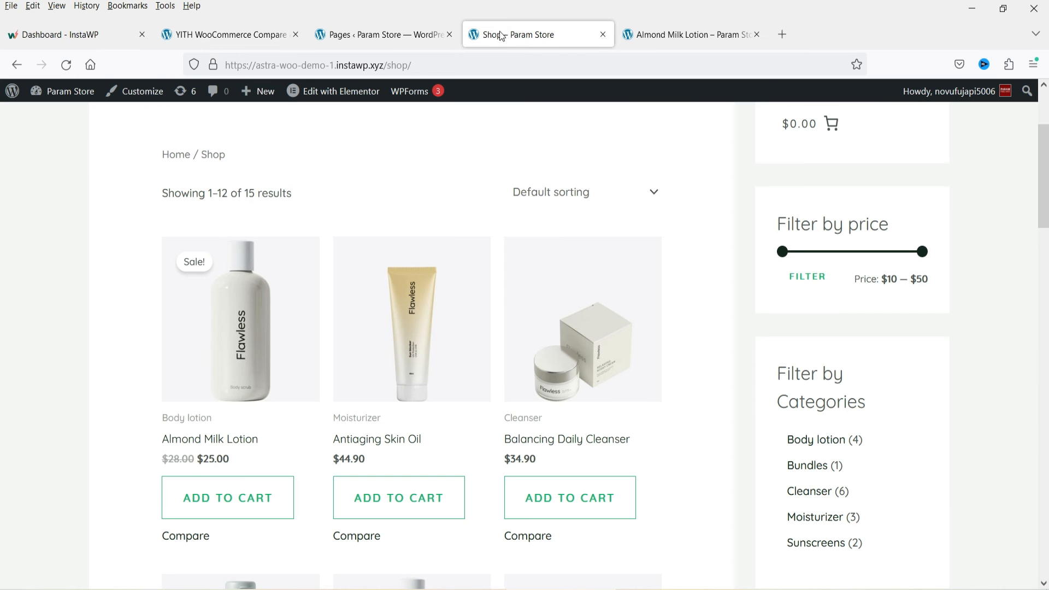
pyautogui.click(67, 65)
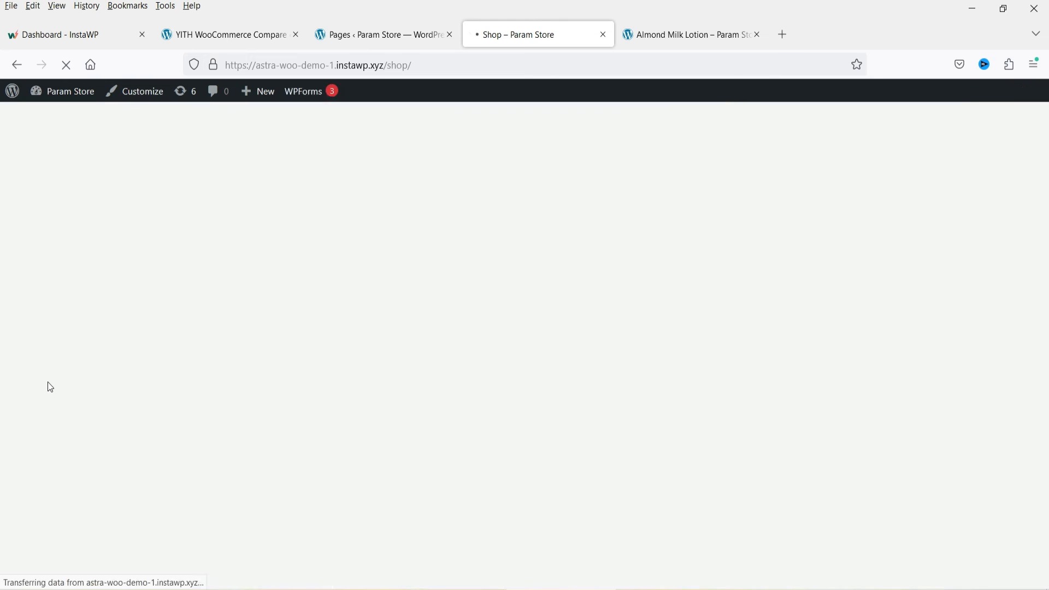
pyautogui.scroll(-7, 680, 363)
pyautogui.scroll(4, 714, 447)
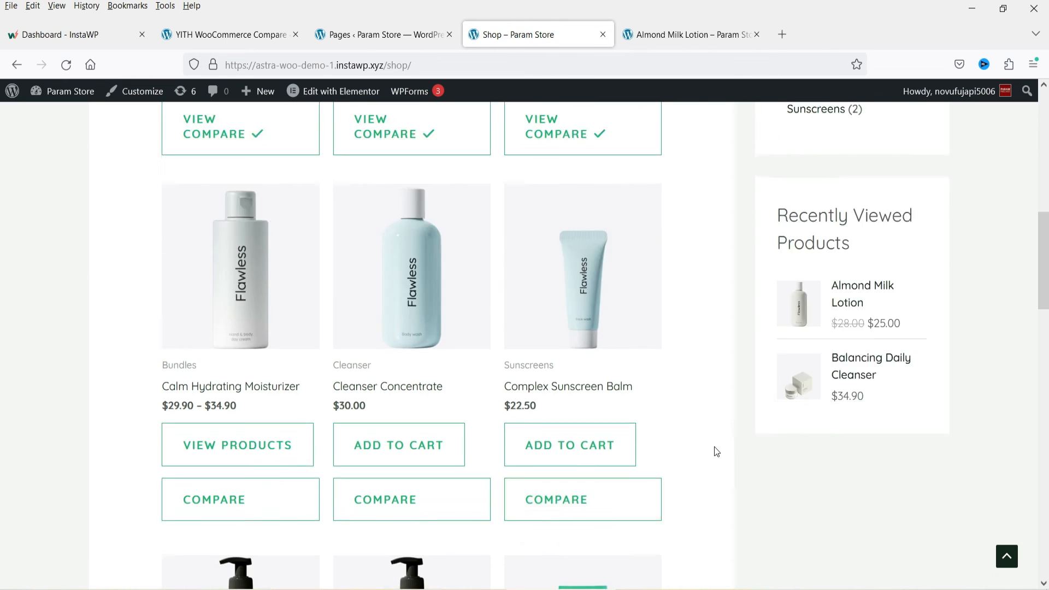
pyautogui.click(567, 274)
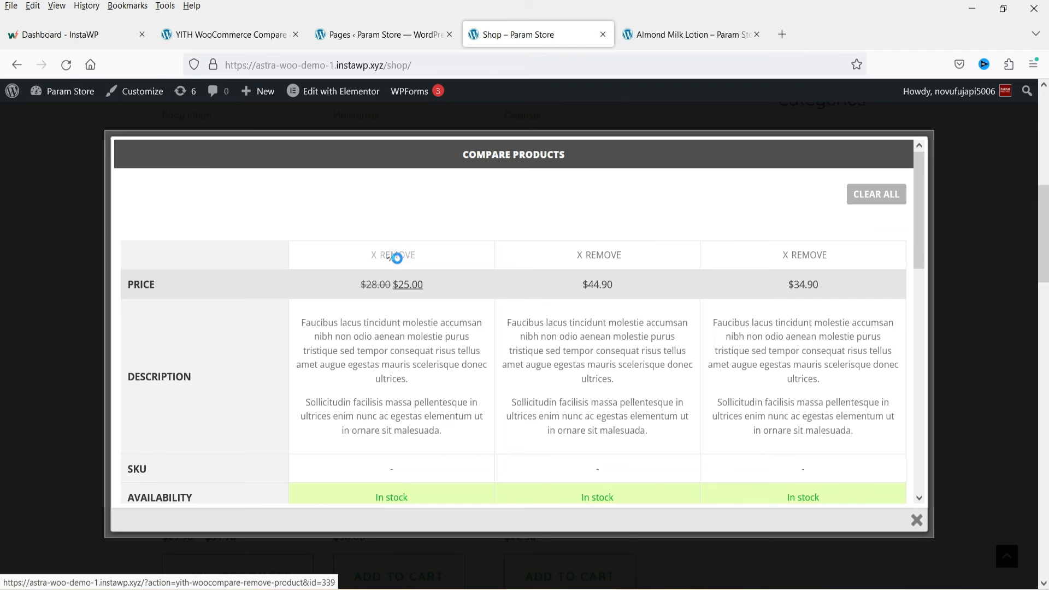
# Step: Remove every product from the comparison popup, close it and reload the Shop page
pyautogui.click(529, 255)
pyautogui.click(768, 255)
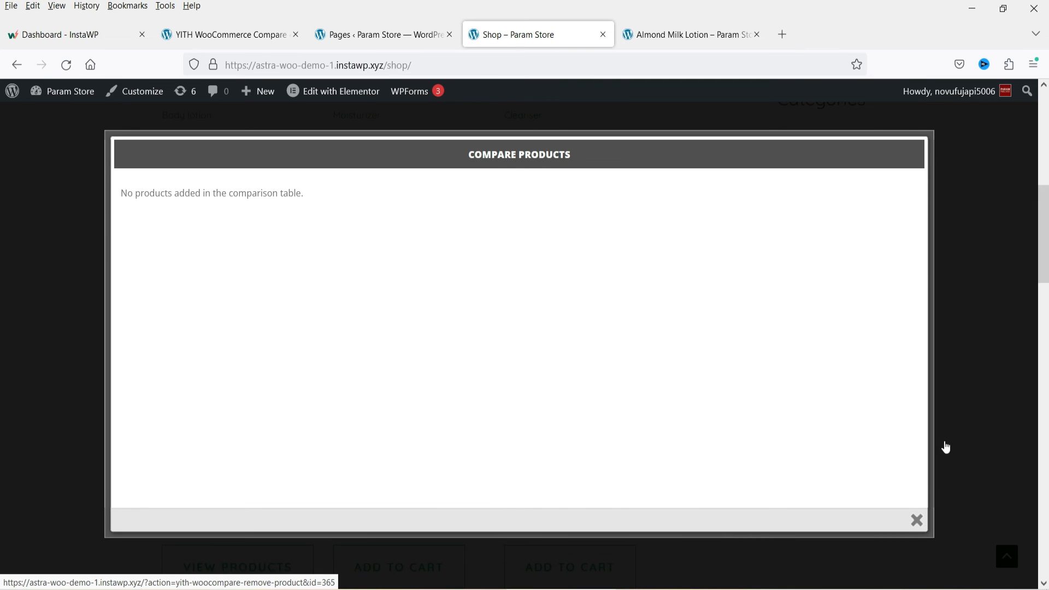
pyautogui.click(917, 520)
pyautogui.click(70, 65)
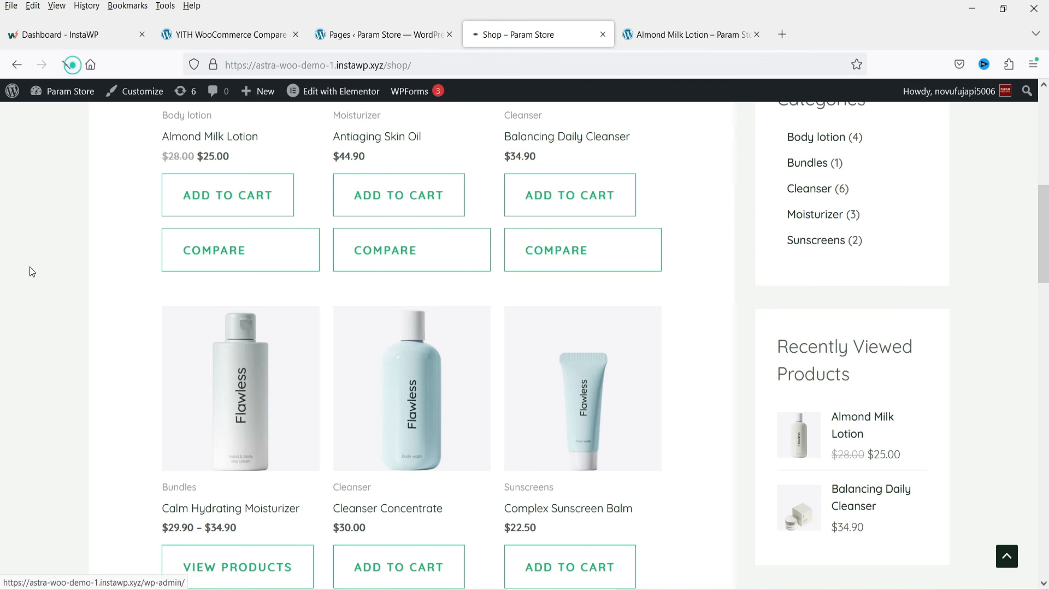
# Step: Add Almond Milk Lotion and Antiaging Skin Oil to the comparison from the Shop page
pyautogui.scroll(4, 6, 324)
pyautogui.scroll(-1, 1, 331)
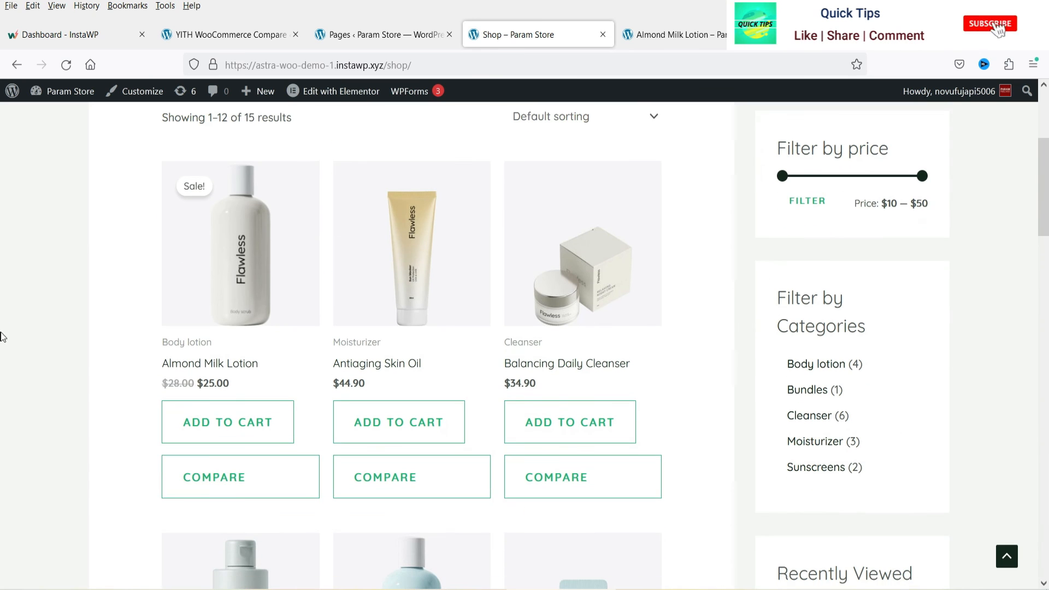
pyautogui.click(219, 483)
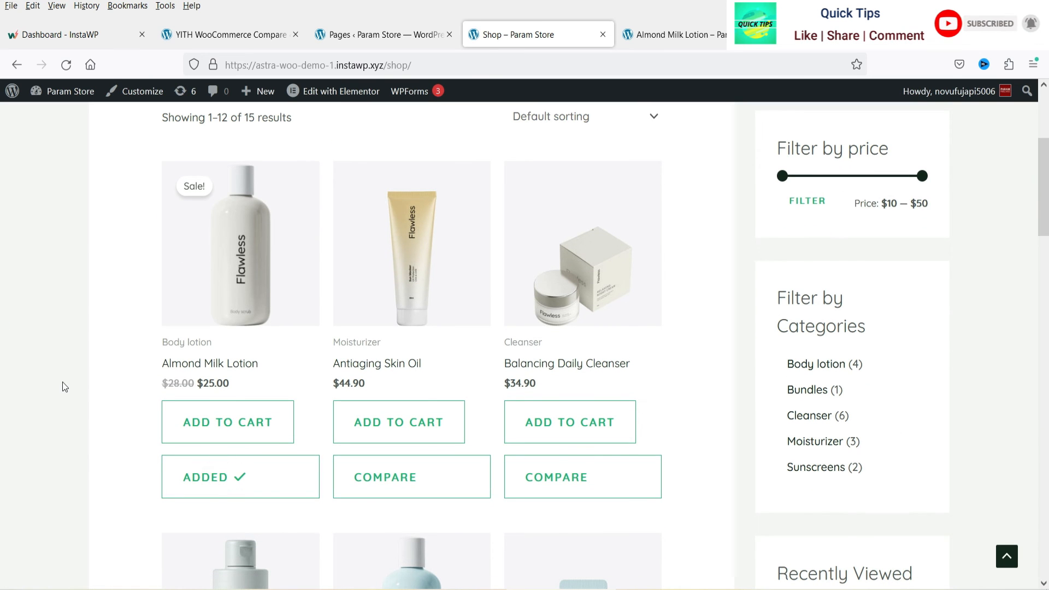
pyautogui.click(386, 483)
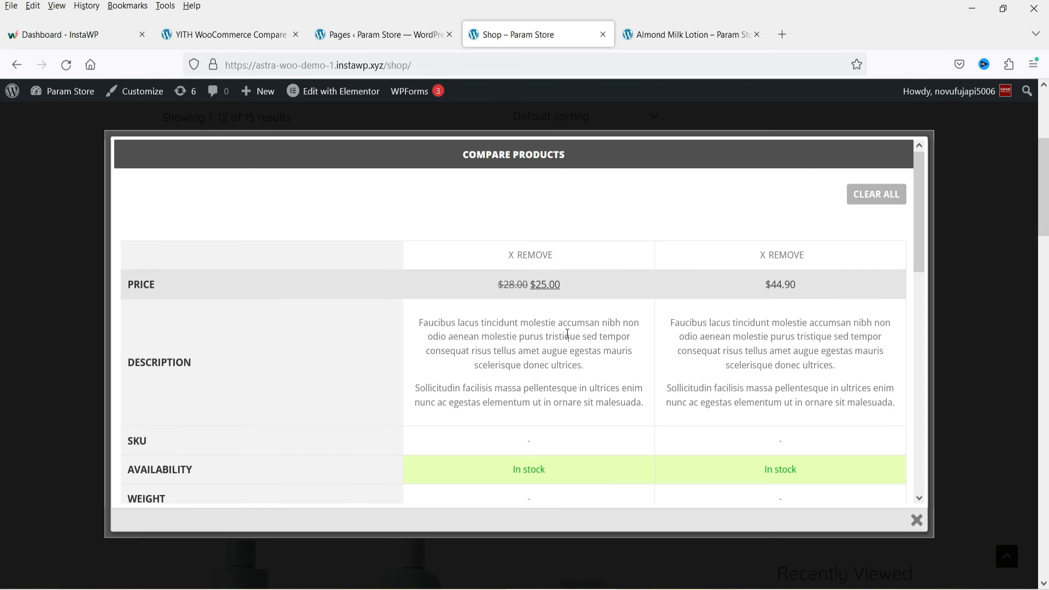
# Step: Examine the comparison table and its related products, then add Hydrating Gel Oil to the comparison
pyautogui.scroll(-4, 568, 335)
pyautogui.scroll(3, 685, 313)
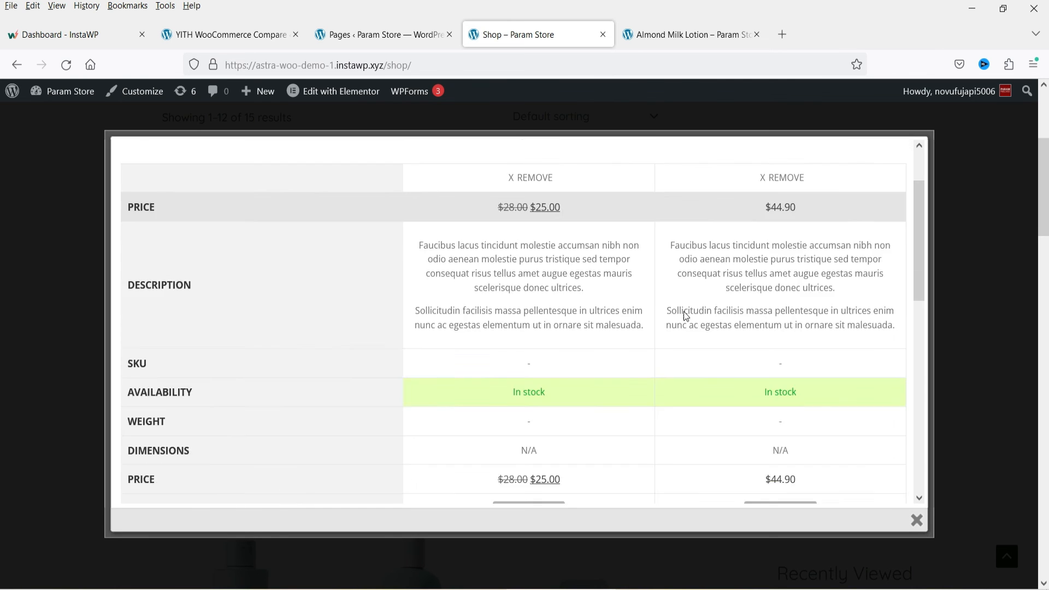
pyautogui.scroll(-8, 669, 307)
pyautogui.scroll(2, 248, 306)
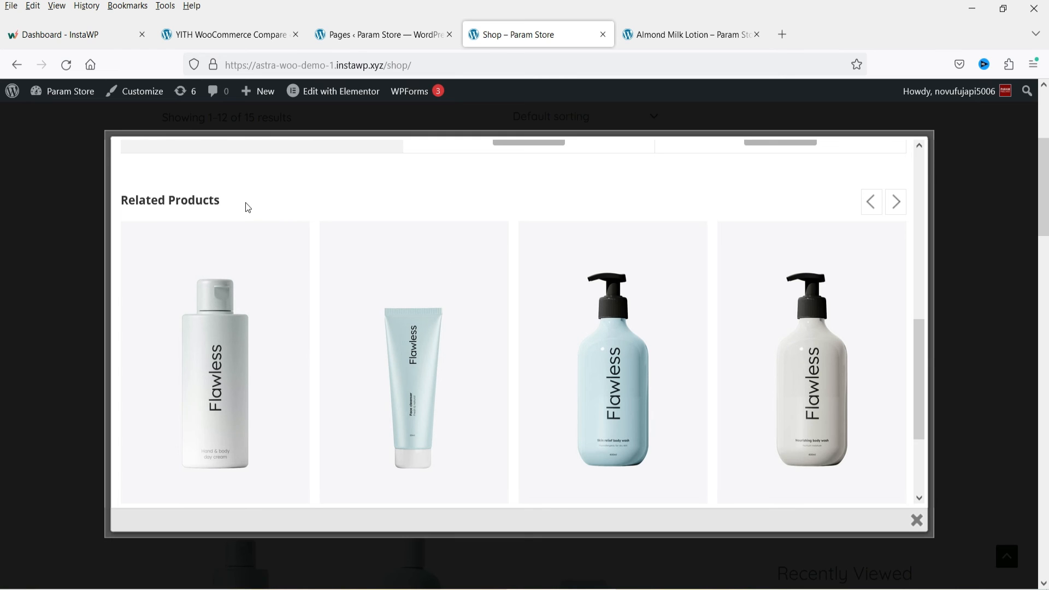
pyautogui.scroll(-3, 567, 281)
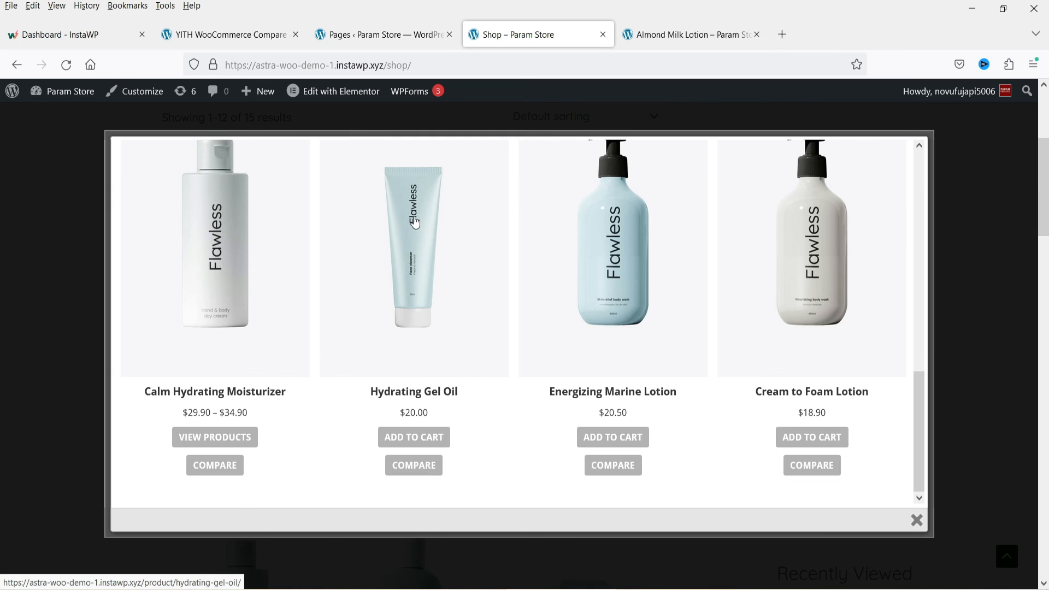
pyautogui.click(412, 475)
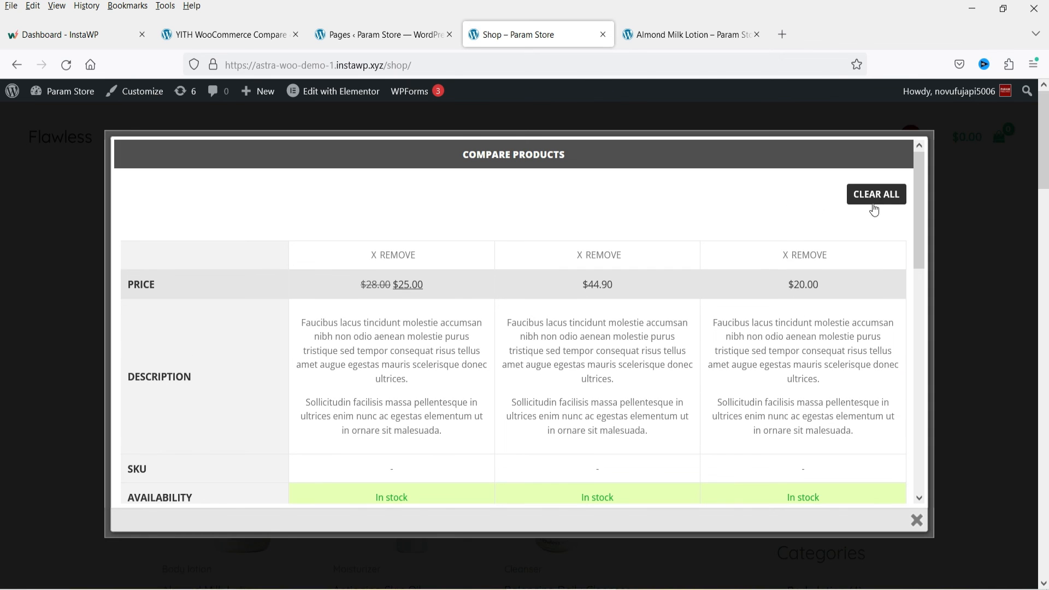
# Step: Clear all products from the comparison table and close the popup
pyautogui.click(877, 196)
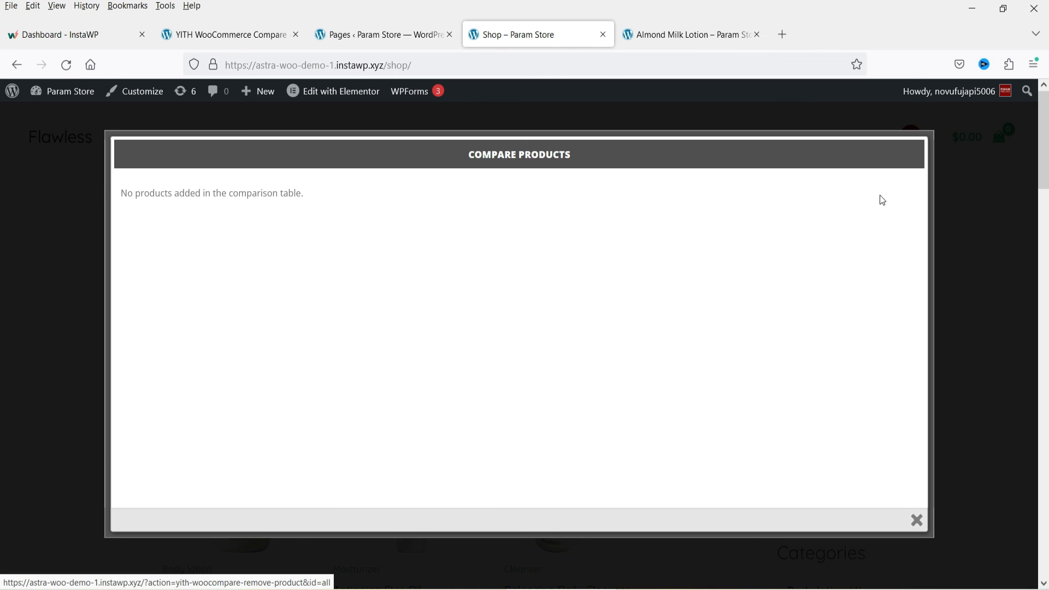
pyautogui.click(917, 520)
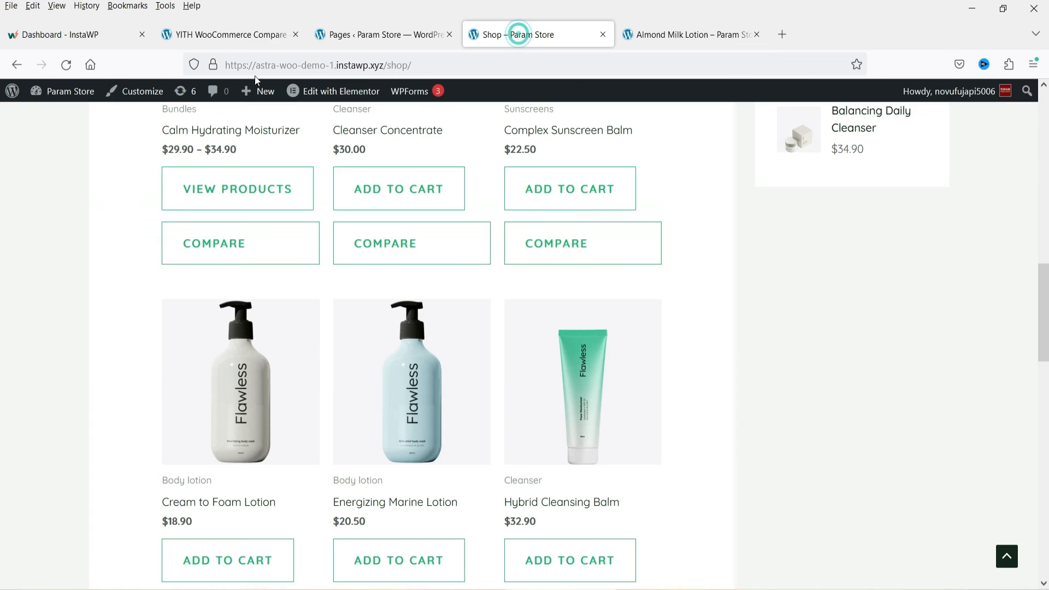
# Step: Leave the Shop page and view the overview of YITH WooCommerce Compare on the yithemes.com product page
pyautogui.click(208, 35)
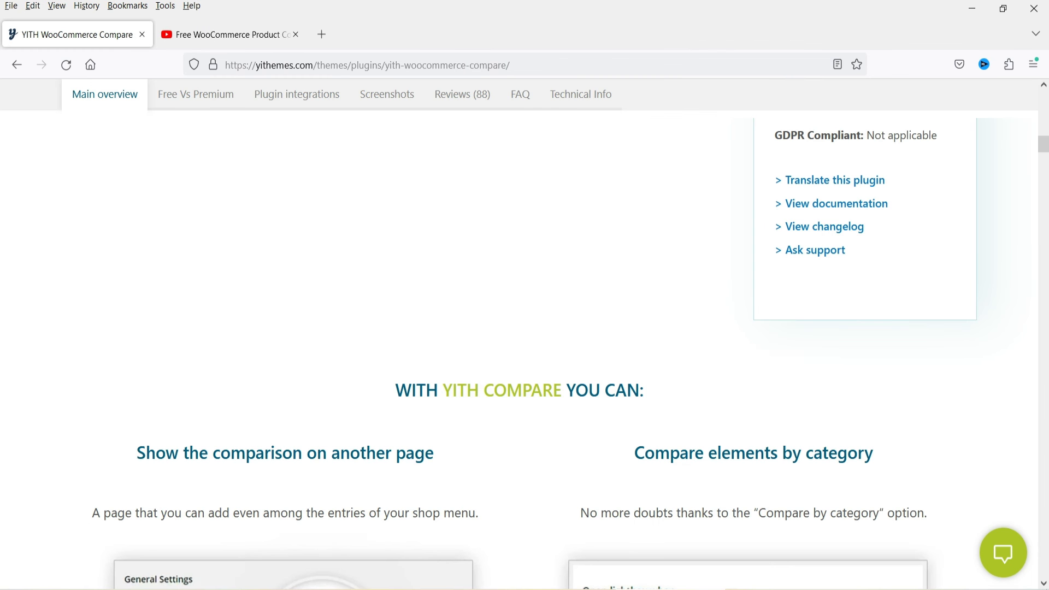
pyautogui.scroll(15, 440, 326)
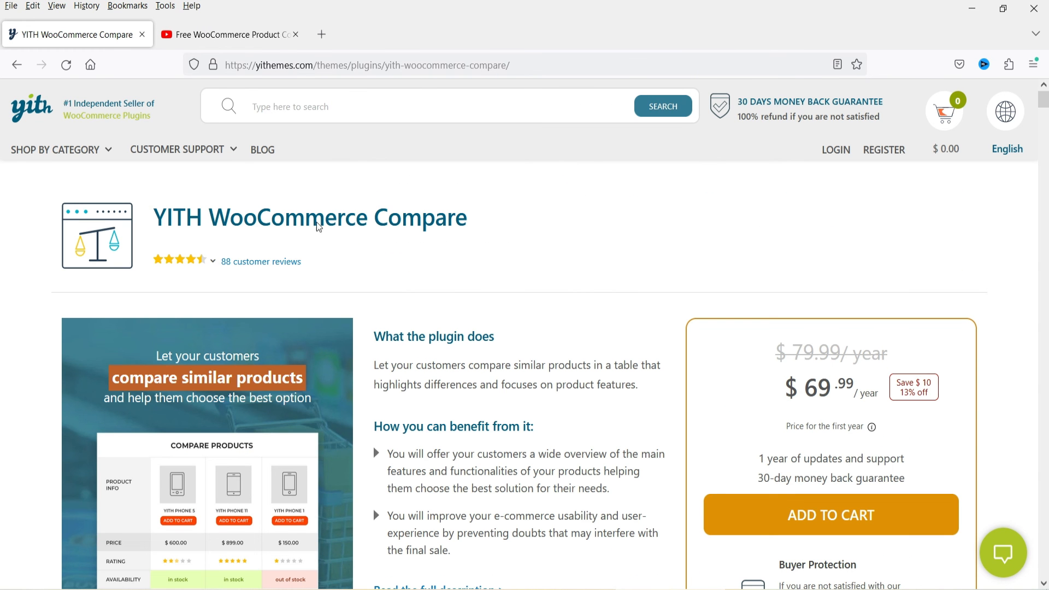